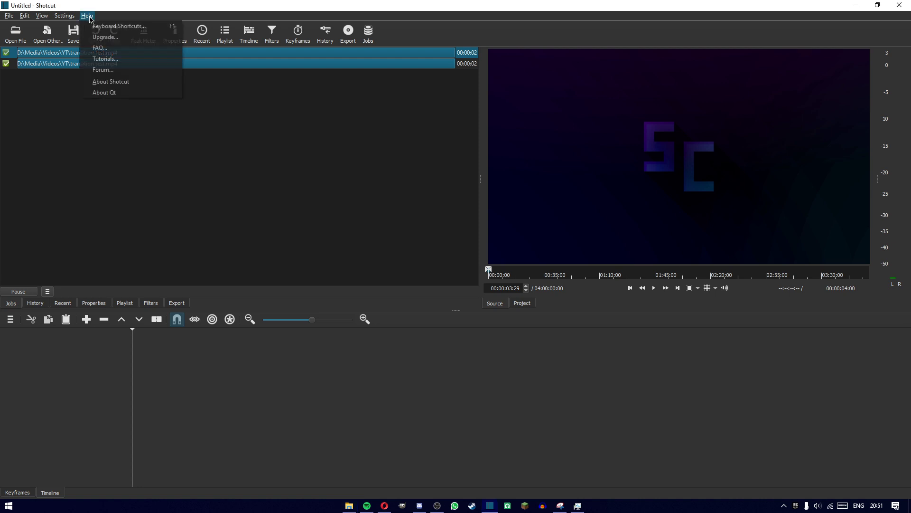
- Check the installed program version in the About information
left_click(110, 81)
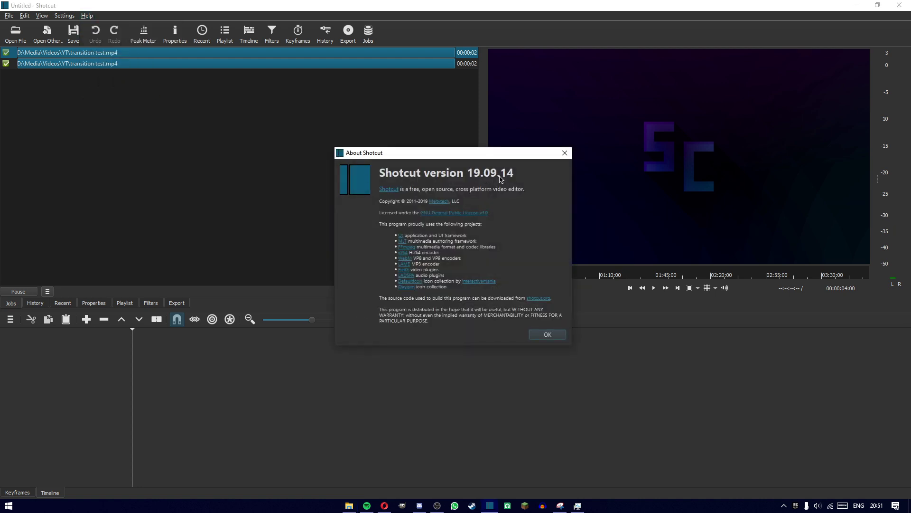
left_click(565, 153)
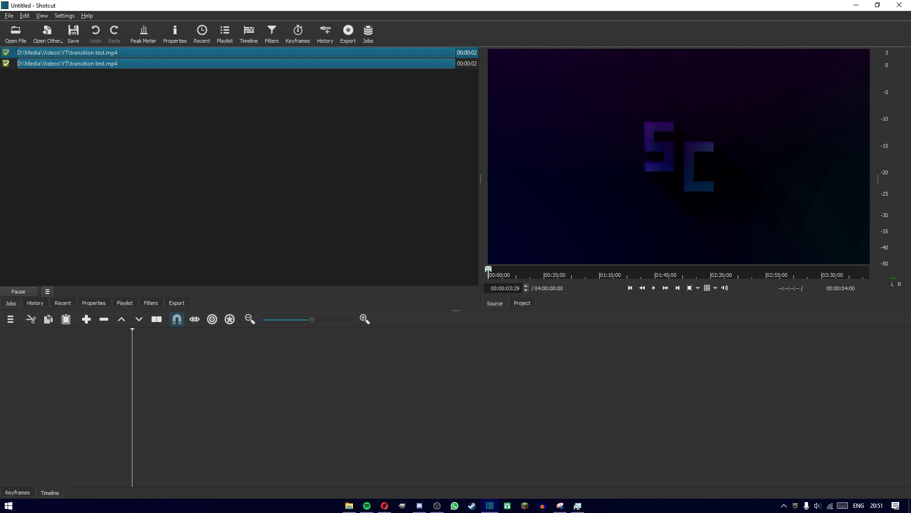
- Import the James Charles clip and the Backpack Kid clip and place them back to back on track V1
left_click_drag(910, 161, 672, 164)
left_click_drag(705, 223, 176, 402)
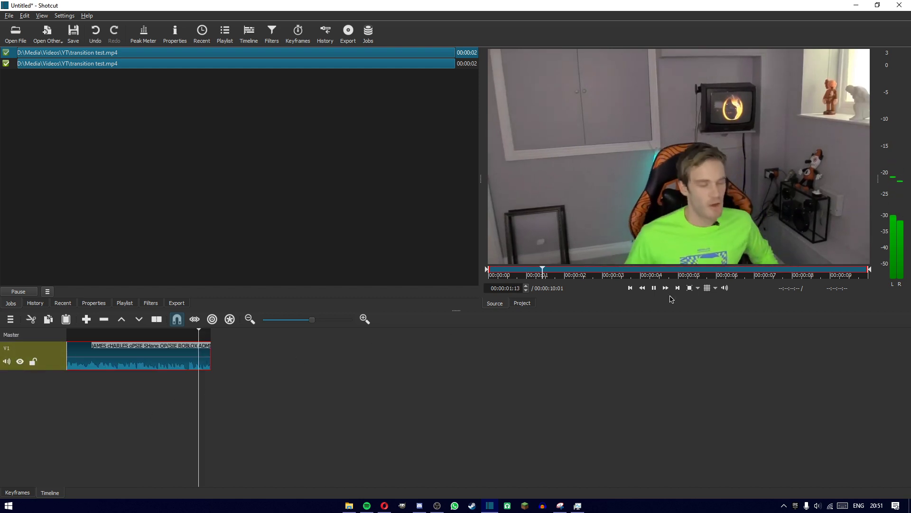
left_click(654, 288)
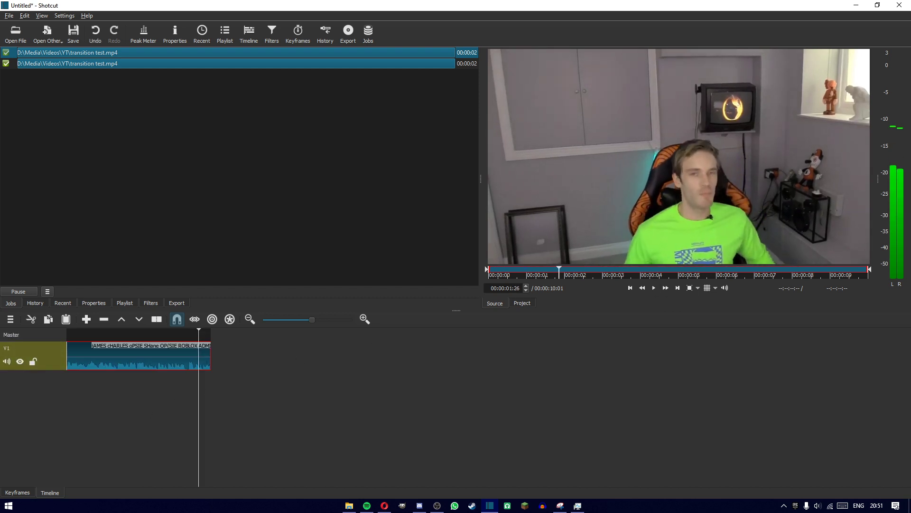
left_click_drag(910, 199, 760, 165)
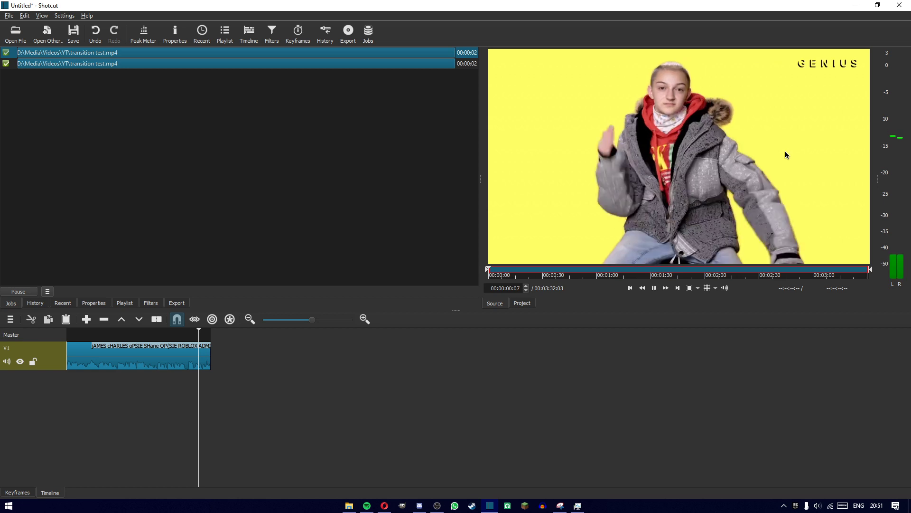
left_click_drag(791, 128, 215, 363)
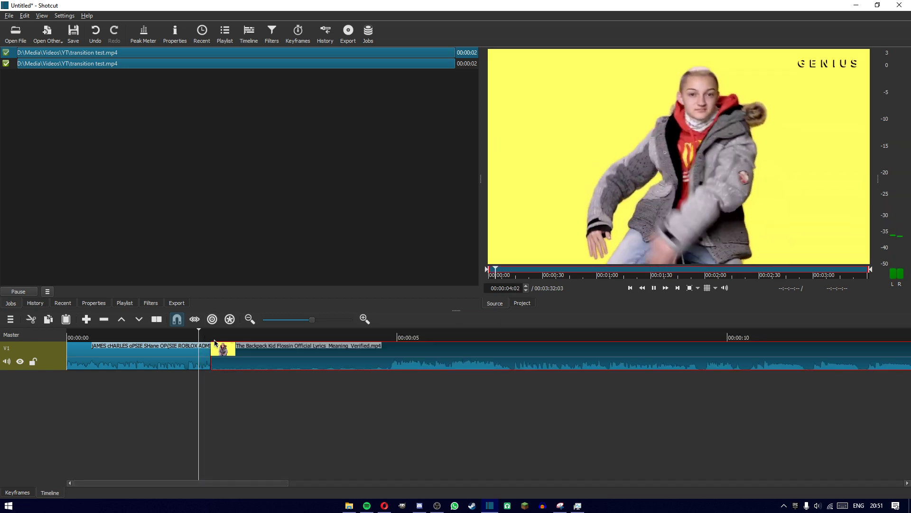
- Play the project across the cut between the two clips
double_click(204, 351)
left_click(653, 287)
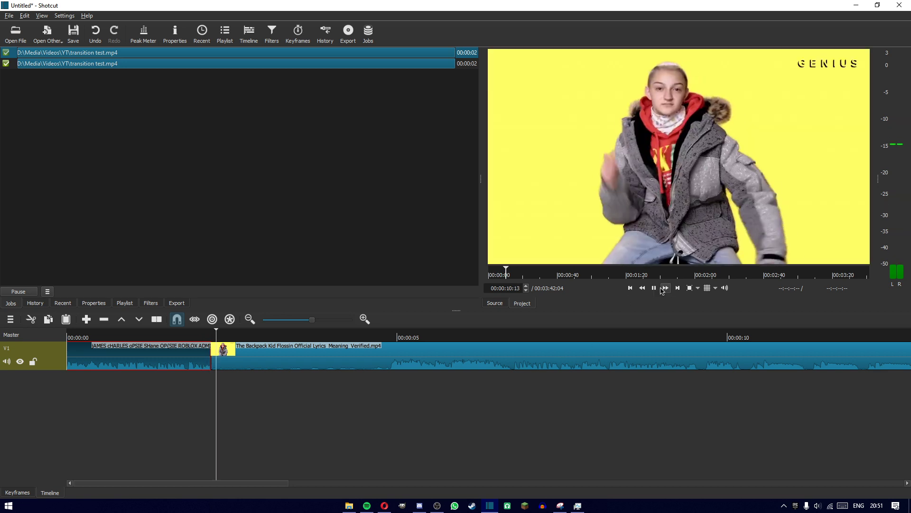
key("space")
- Place the playhead exactly on the cut where the Backpack Kid clip starts, at 00:00:10:01
left_click(211, 334)
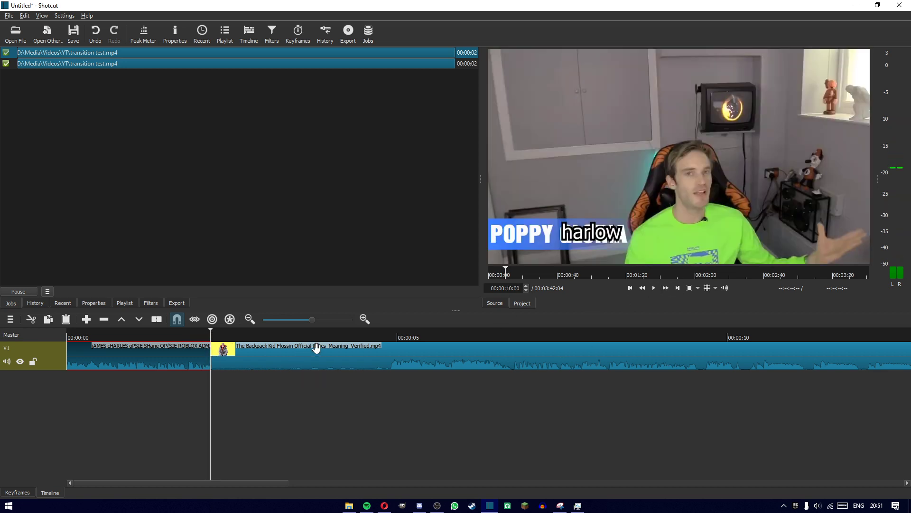
left_click_drag(320, 322, 337, 324)
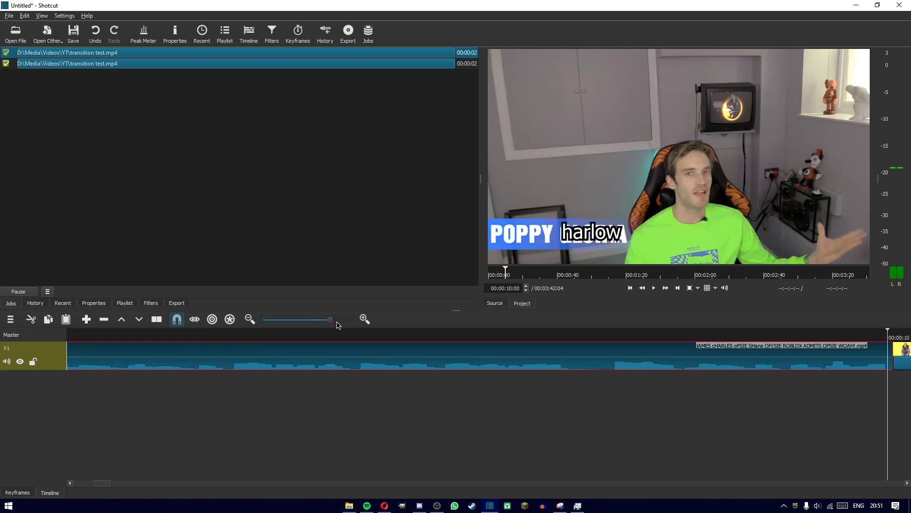
left_click_drag(112, 485, 117, 485)
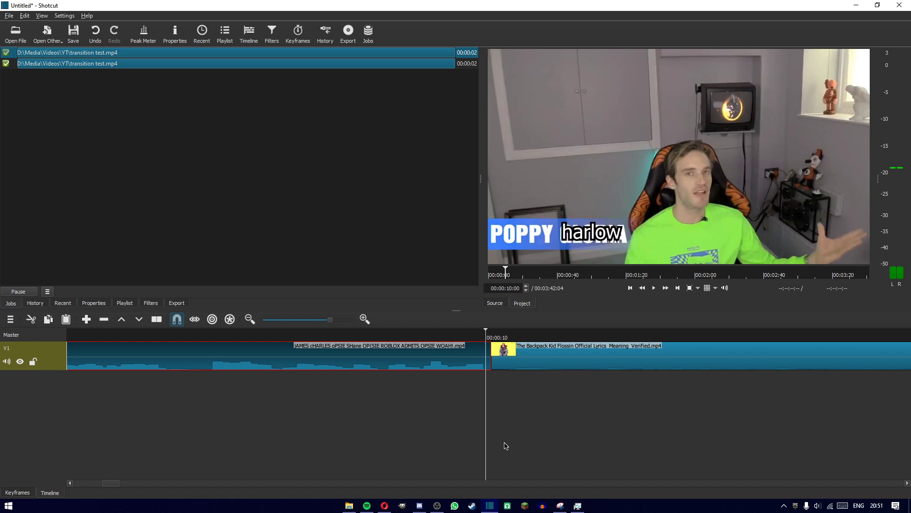
scroll(522, 363, "up", 2)
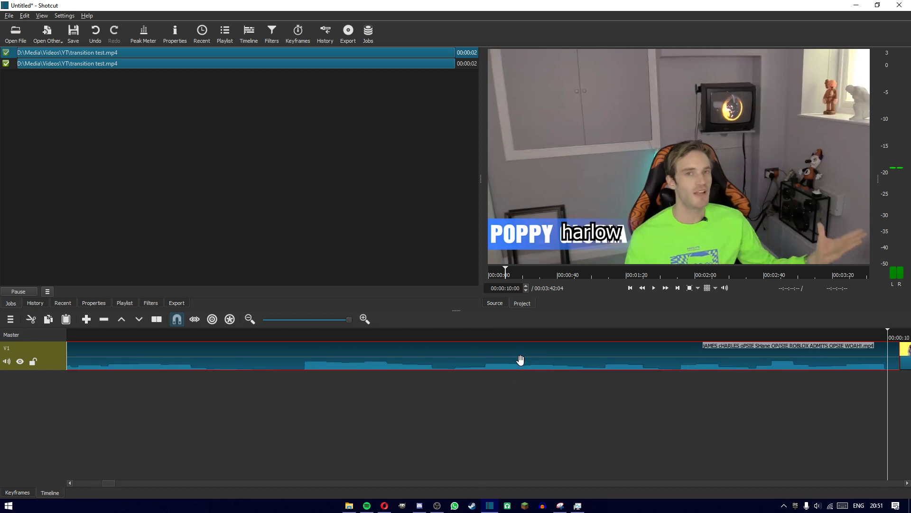
scroll(525, 366, "down", 1)
scroll(526, 366, "up", 2)
scroll(522, 363, "down", 3)
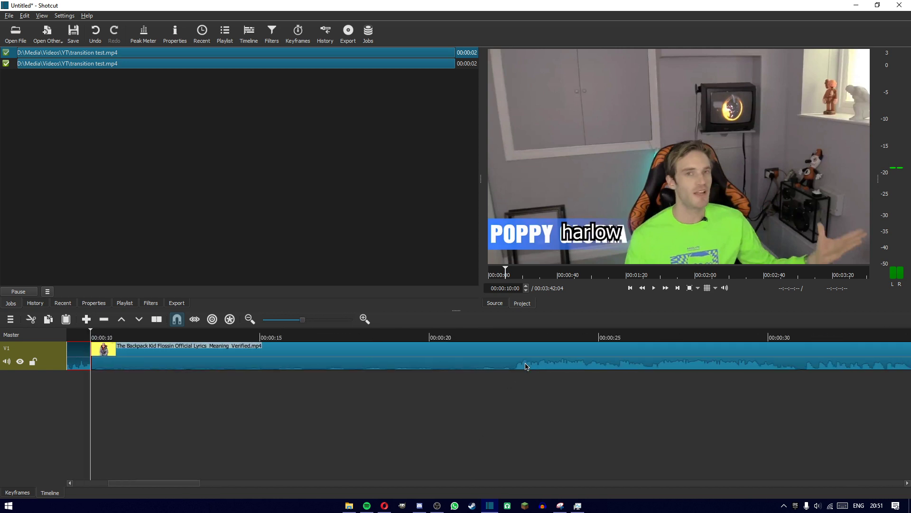
scroll(522, 363, "up", 1)
left_click_drag(125, 483, 128, 483)
left_click(342, 338)
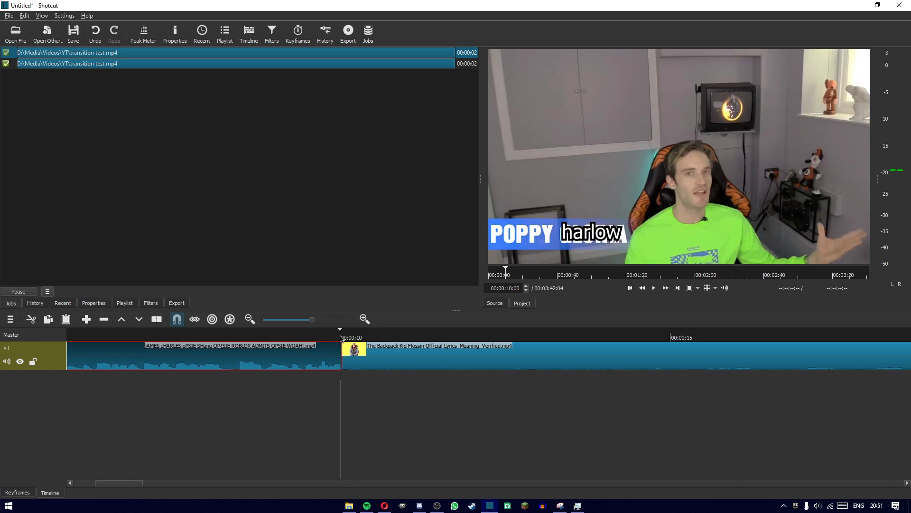
scroll(399, 362, "up", 1)
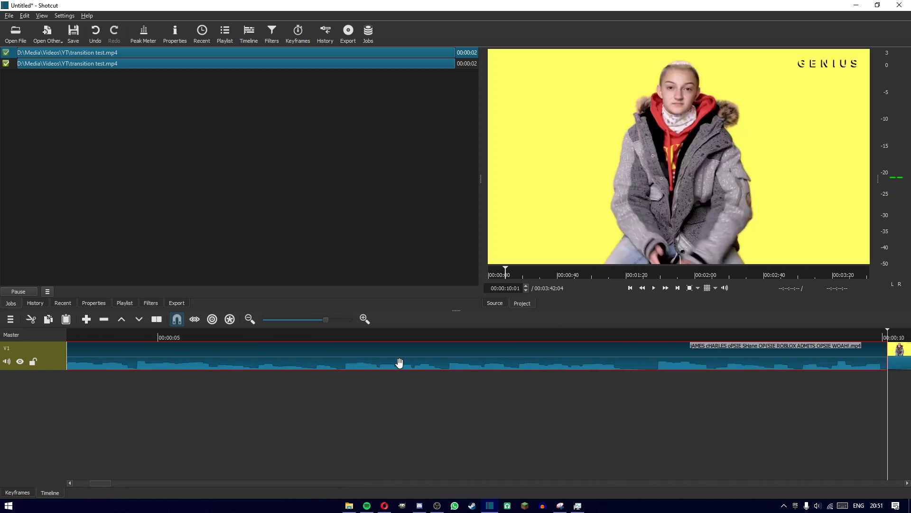
left_click(112, 485)
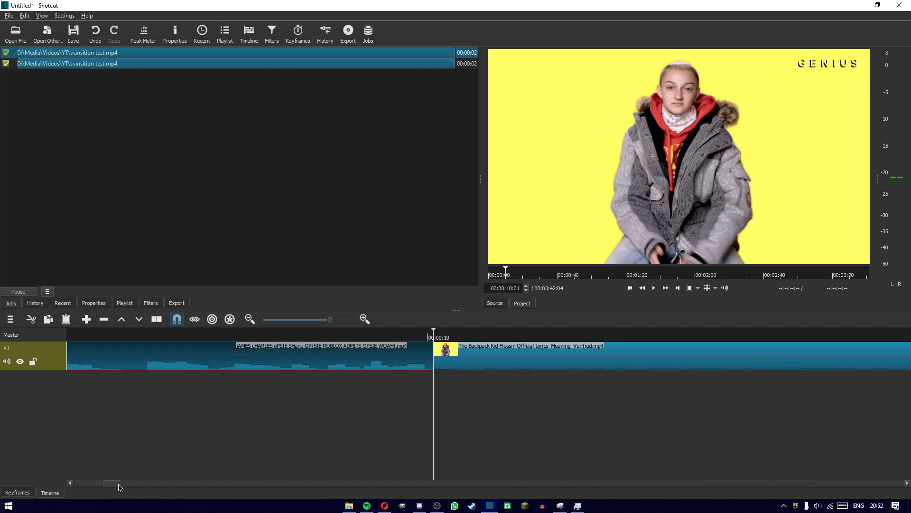
key("Left")
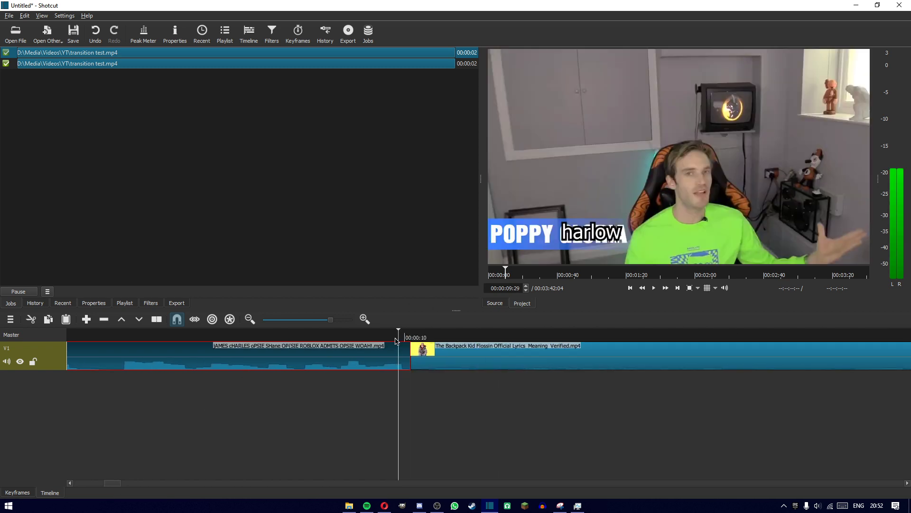
mouse_move(396, 338)
left_mouse_down()
mouse_move(531, 333)
mouse_move(388, 334)
mouse_move(412, 337)
left_mouse_up()
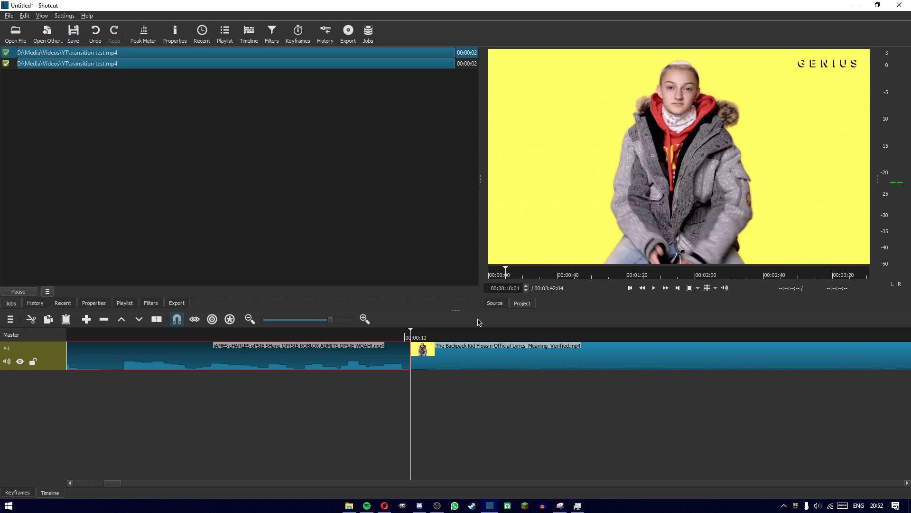
- Split the first clip five frames before the cut, at 00:00:09:26
key("Left")
key("Left")
key("Left")
key("Left")
key("Left")
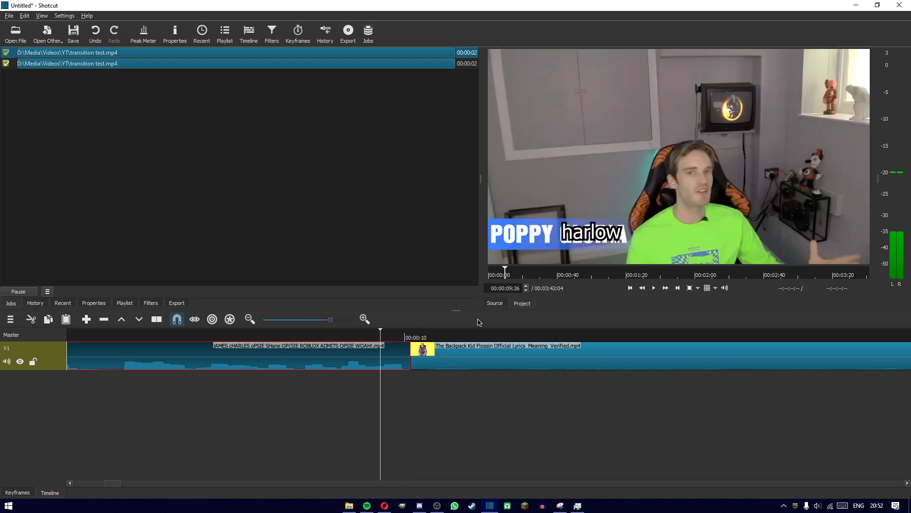
key("s")
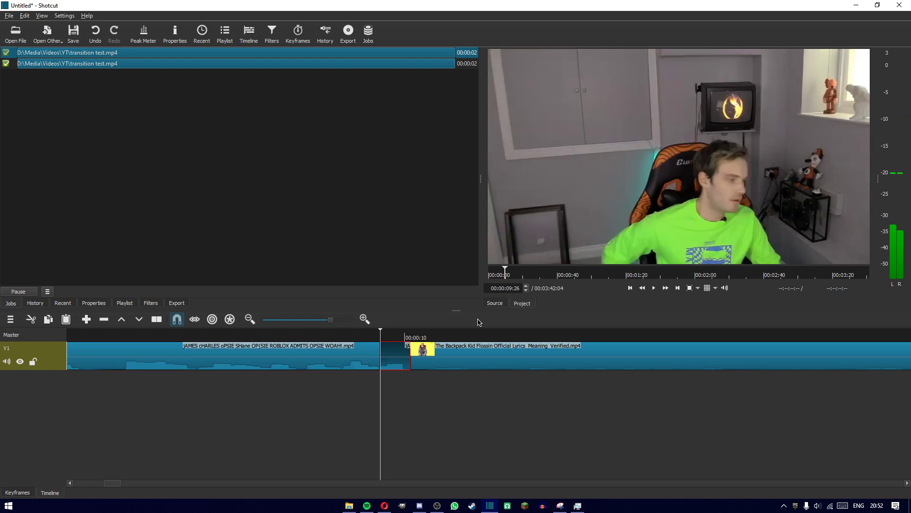
- Split the Backpack Kid clip five frames after the cut, at 00:00:10:06
left_click(411, 338)
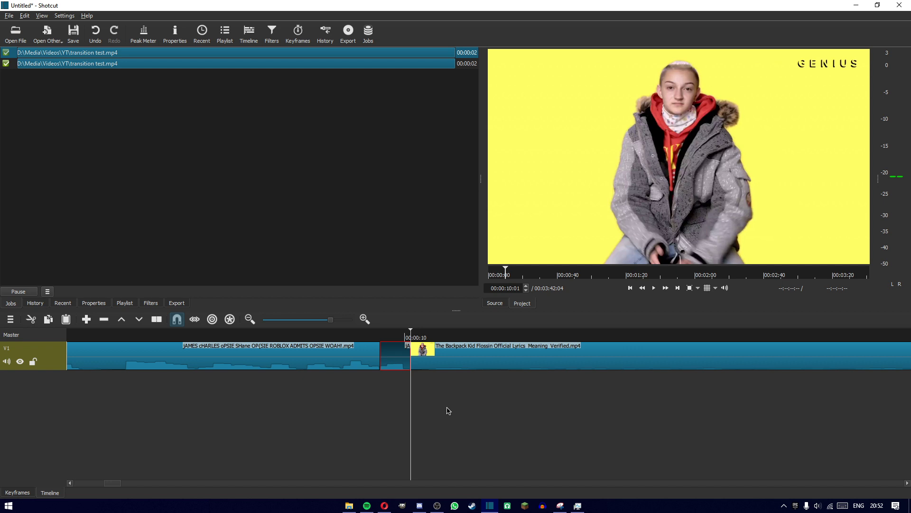
key("Right")
key("Right")
key("Right")
key("Right")
key("Right")
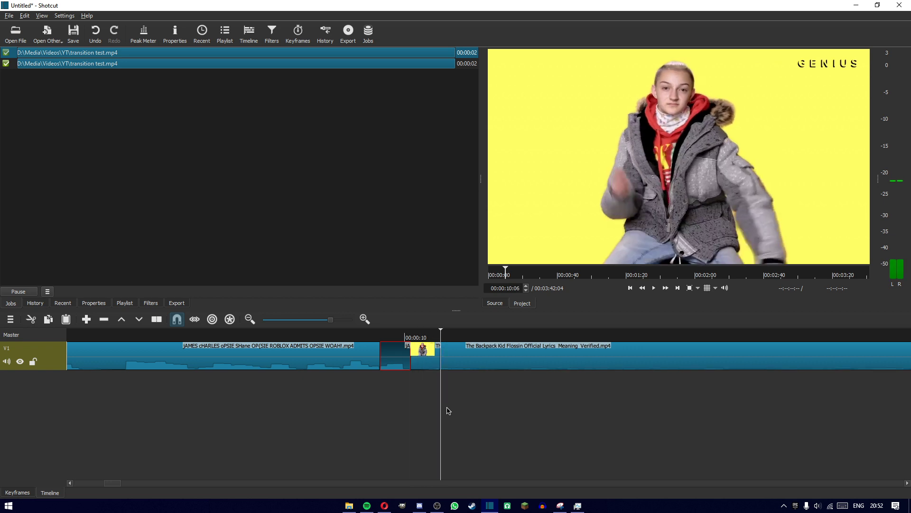
- Select the short piece just before the cut, show its filters and put the playhead inside it at 00:00:09:28
left_click(426, 359)
left_click(402, 357)
mouse_move(403, 336)
left_mouse_down()
mouse_move(427, 336)
mouse_move(399, 336)
left_mouse_up()
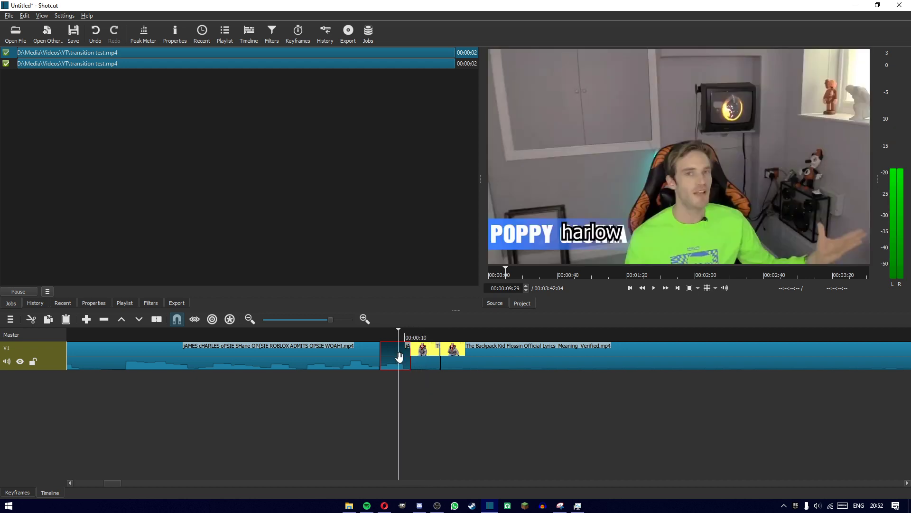
left_click(150, 303)
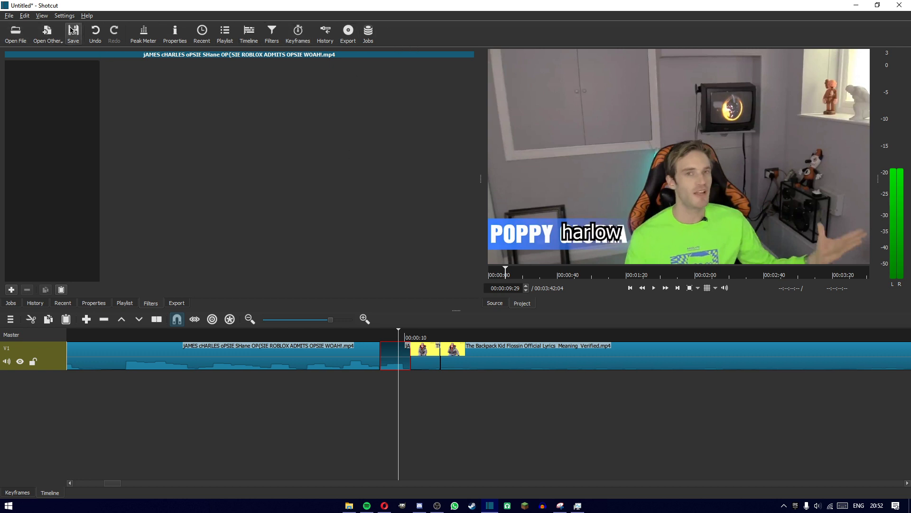
left_click(42, 16)
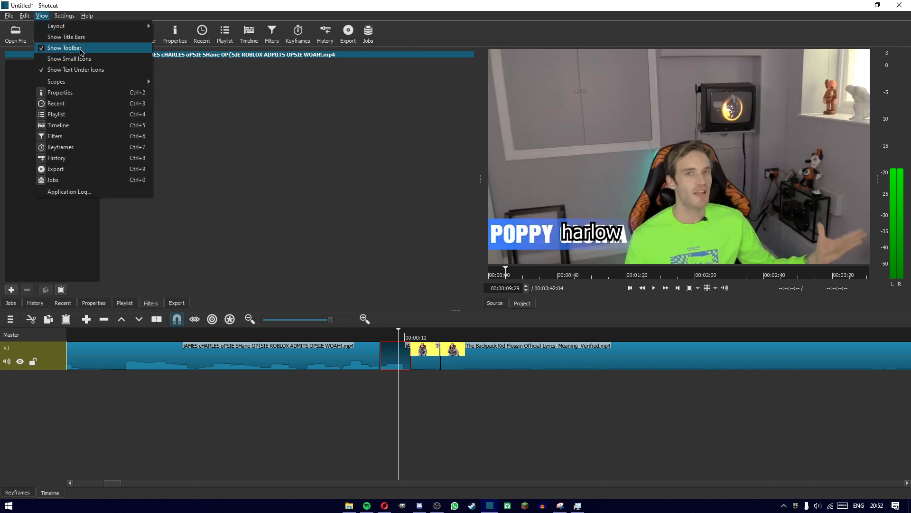
key("Escape")
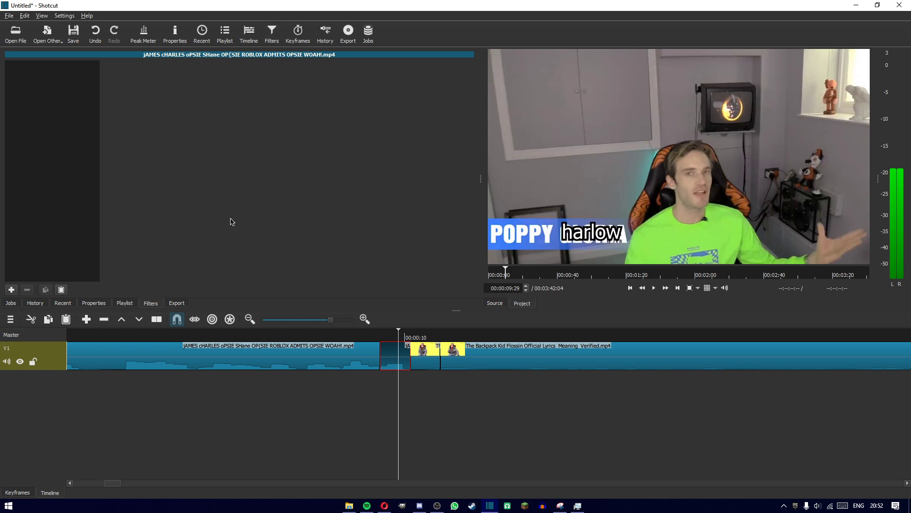
left_click_drag(388, 338, 393, 338)
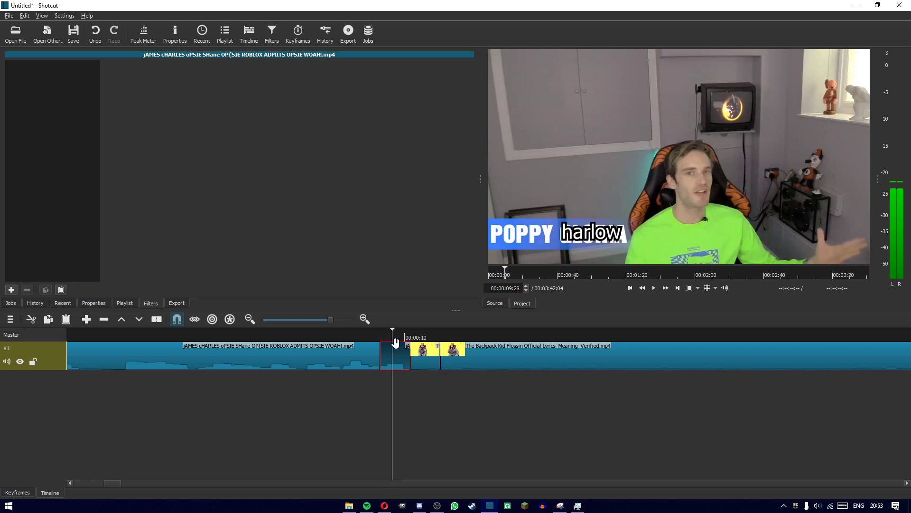
- Add the Glitch filter to the short piece and set frequency, block height, shift intensity and colour intensity to 0%
left_click(11, 289)
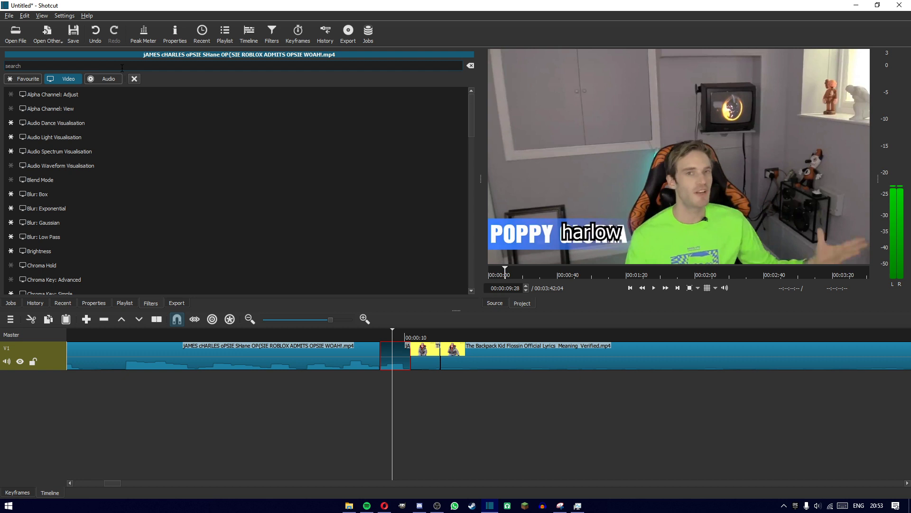
type("glitch")
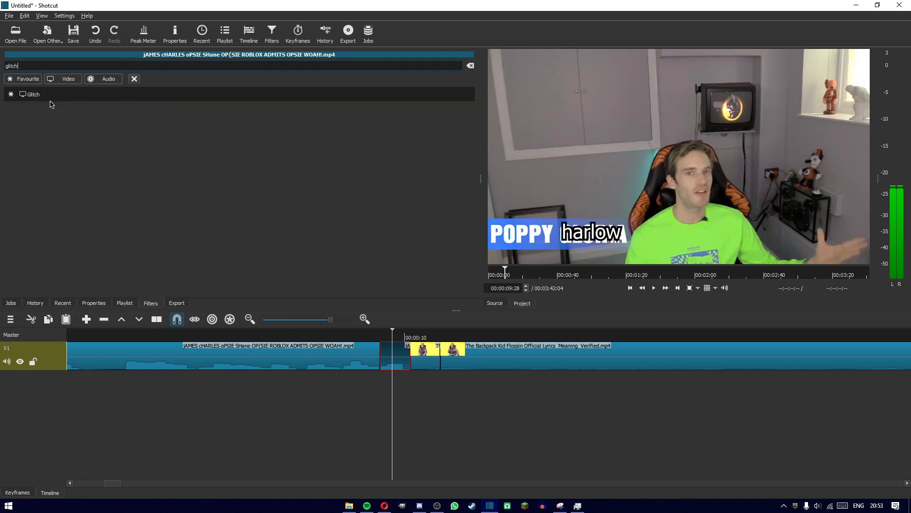
left_click(47, 98)
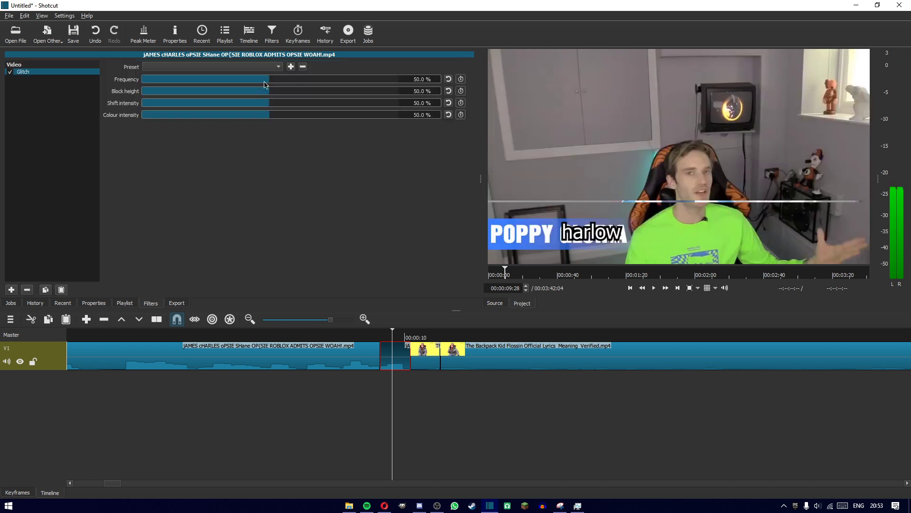
left_click_drag(264, 85, 124, 80)
left_click_drag(174, 93, 101, 116)
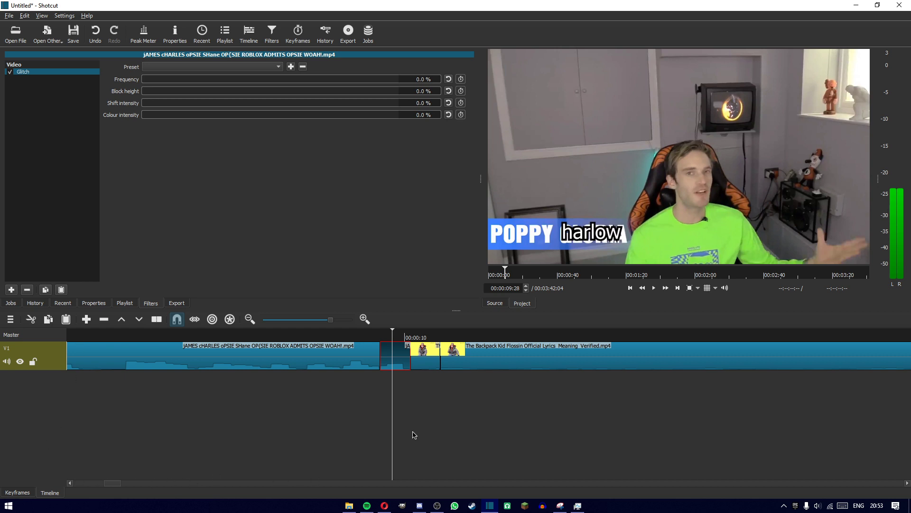
- Move the playhead to 00:00:09:29 within the short piece and display the Glitch filter's keyframes
left_click(400, 337)
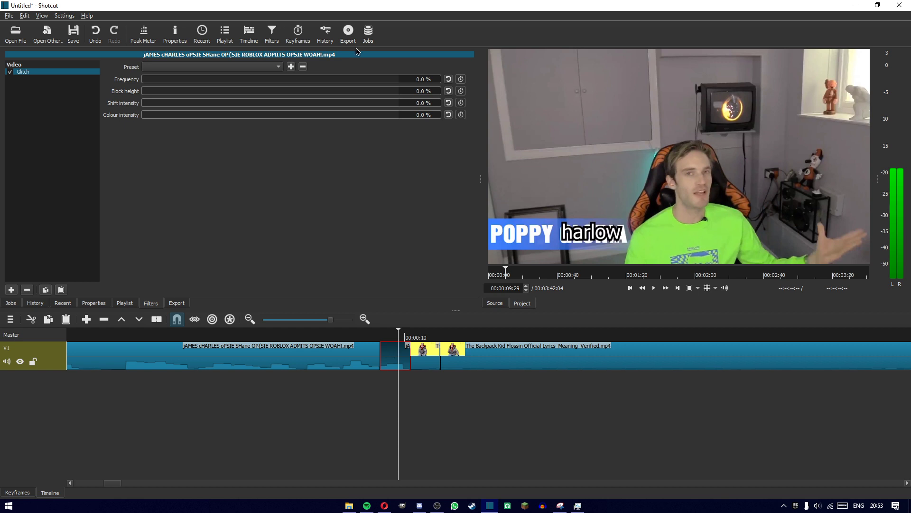
left_click(21, 493)
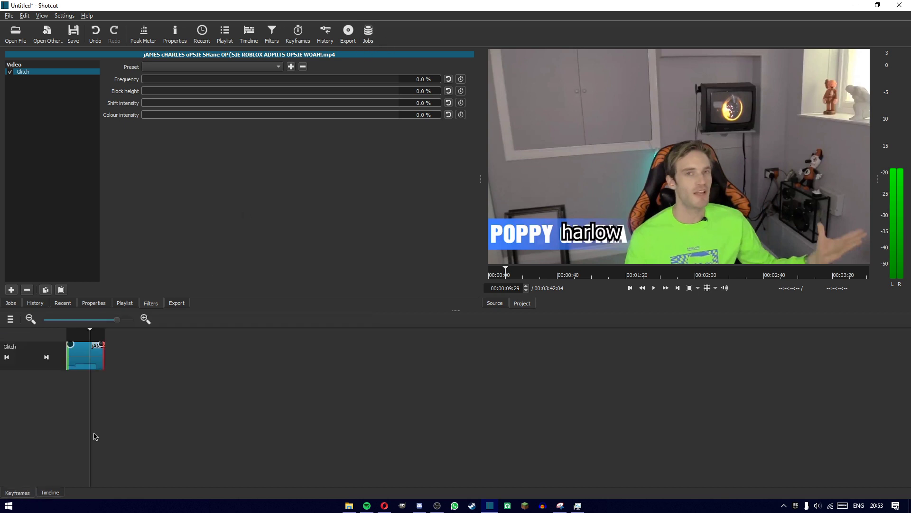
left_click(50, 492)
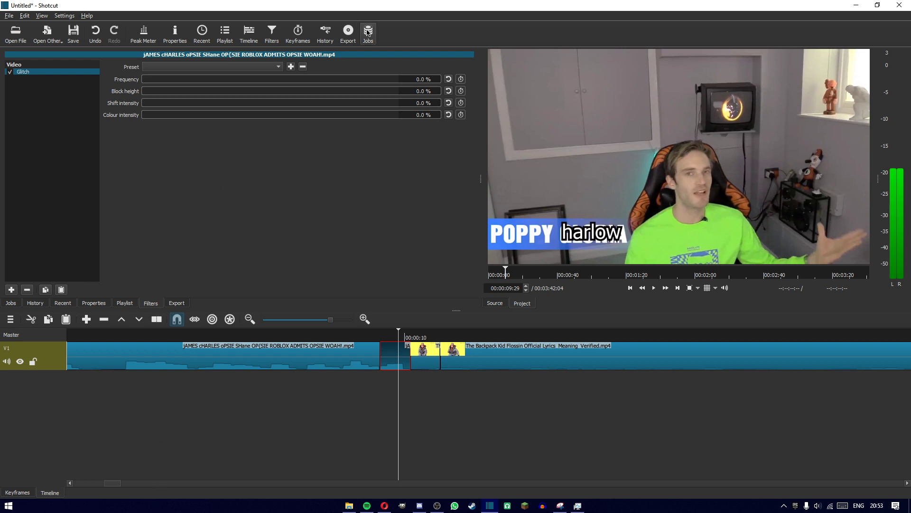
left_click(300, 31)
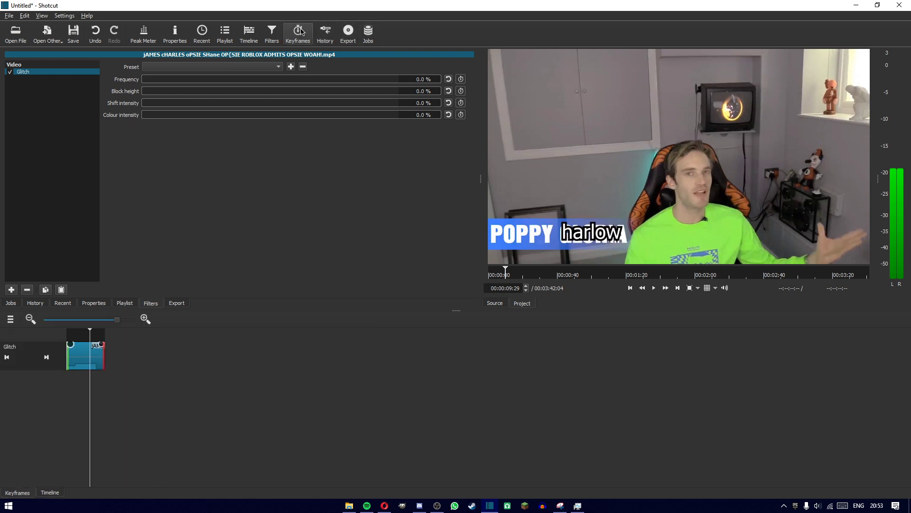
left_click(42, 15)
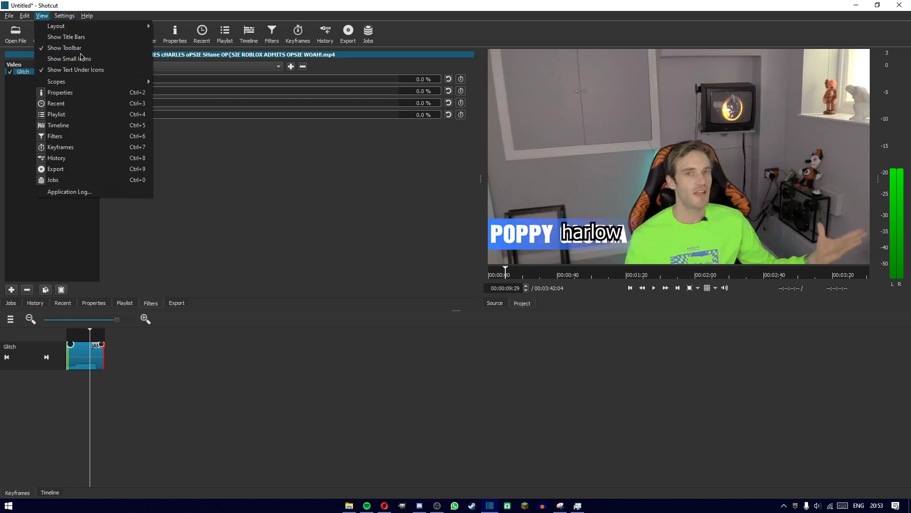
- Enable keyframes for the Glitch filter's frequency, block height, shift intensity and colour intensity at the short piece's start, 00:00:09:26
left_click(309, 33)
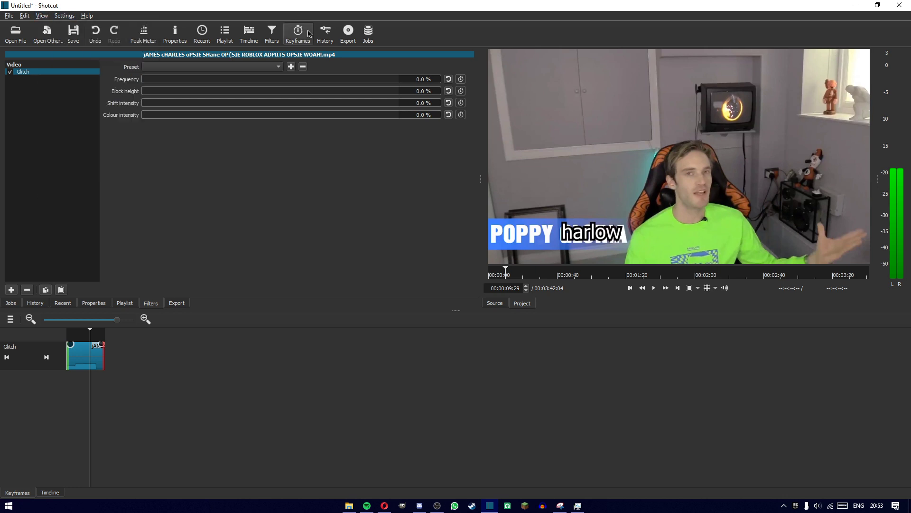
left_click(82, 335)
left_click_drag(92, 340, 37, 343)
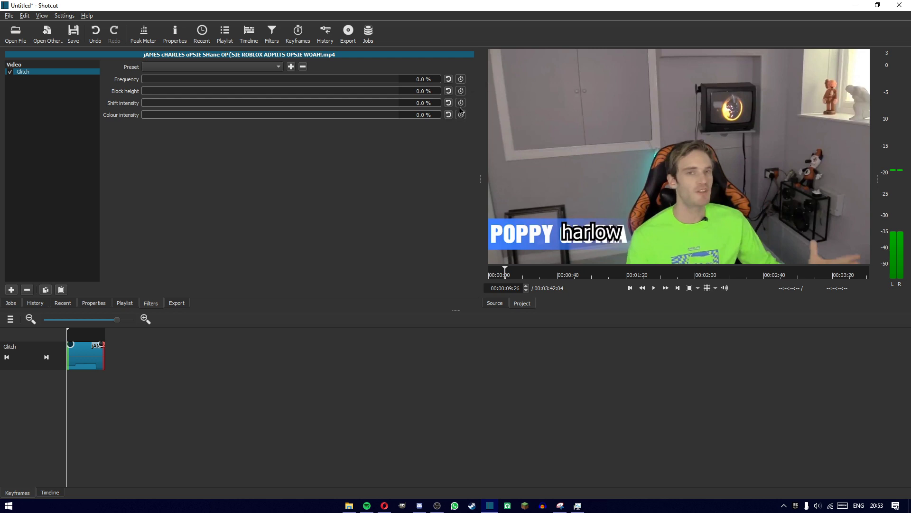
left_click(461, 80)
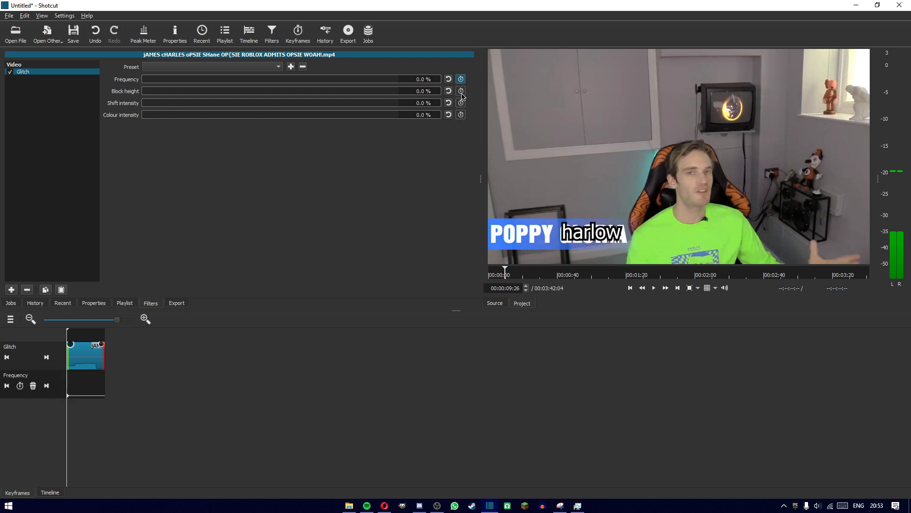
left_click(461, 90)
left_click(461, 103)
left_click(461, 114)
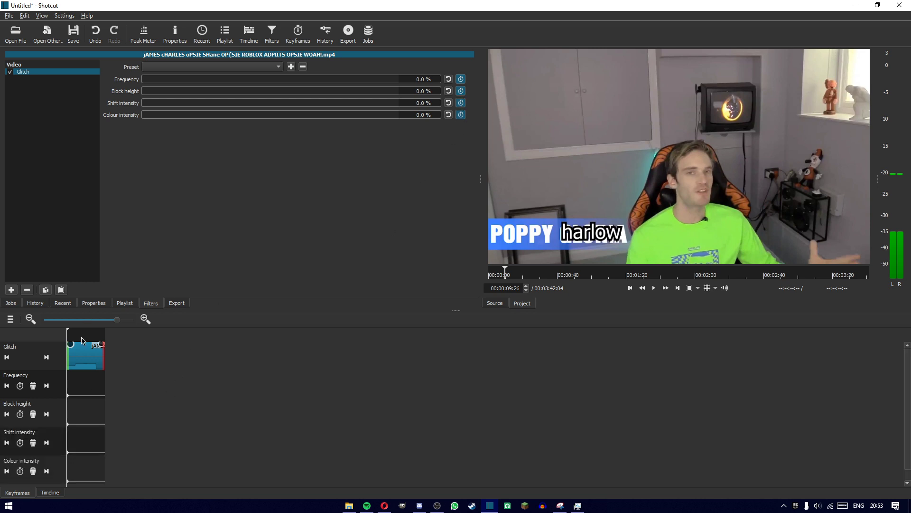
- At 00:00:10:00, keyframe the Glitch frequency, shift intensity and colour intensity at 100% and the block height at 15.4%
left_click_drag(84, 338, 98, 338)
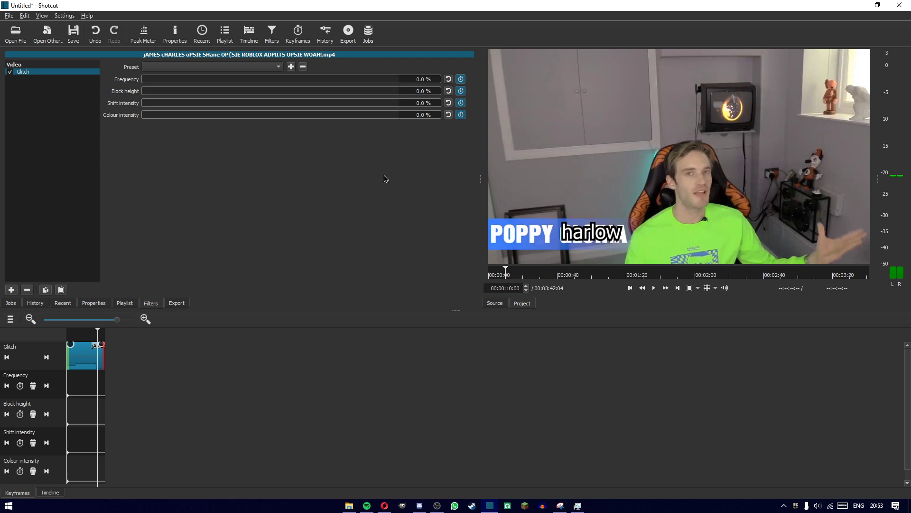
left_click_drag(166, 79, 474, 83)
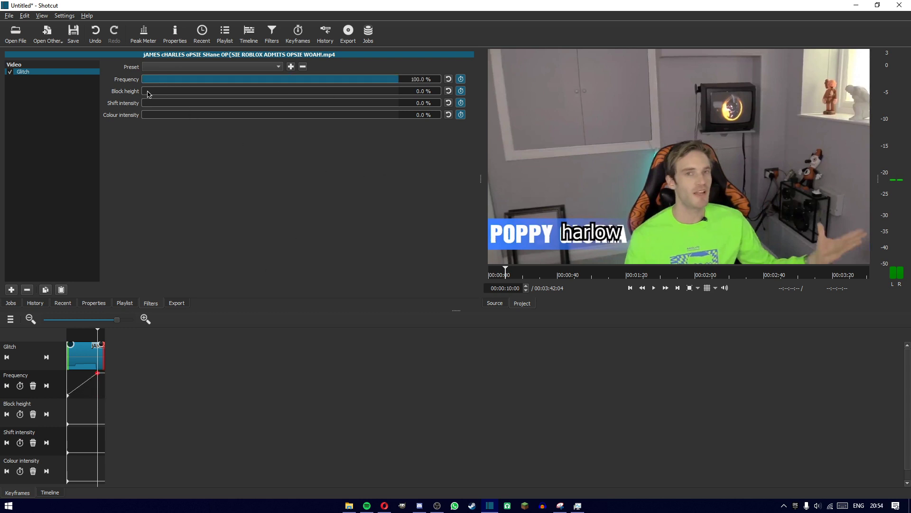
left_click_drag(148, 94, 183, 96)
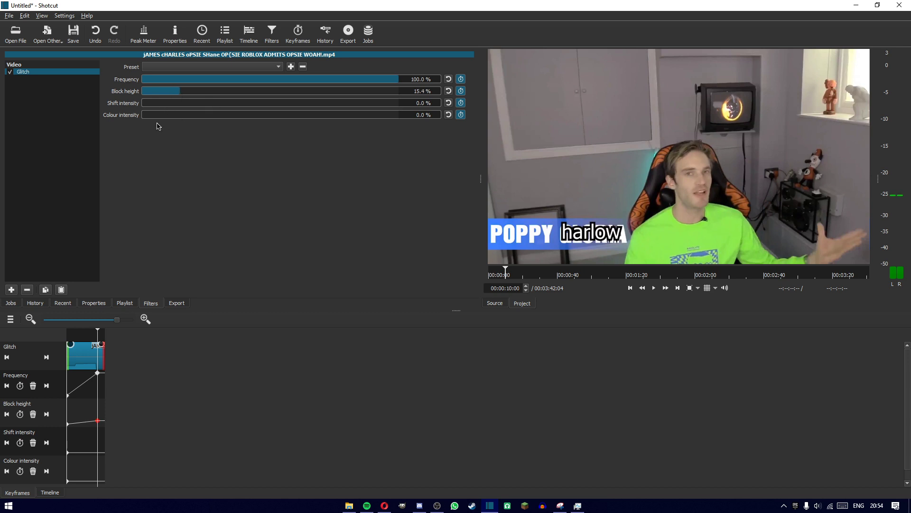
left_click_drag(150, 106, 466, 108)
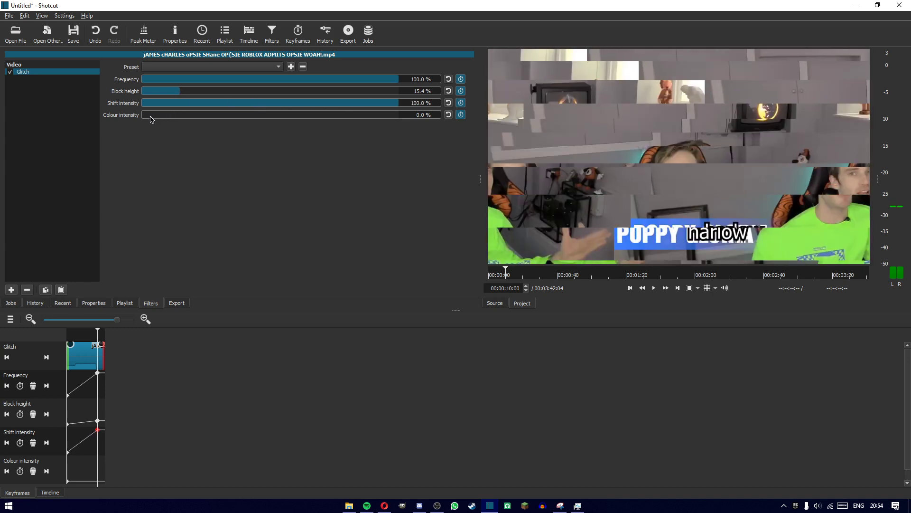
left_click_drag(151, 118, 517, 125)
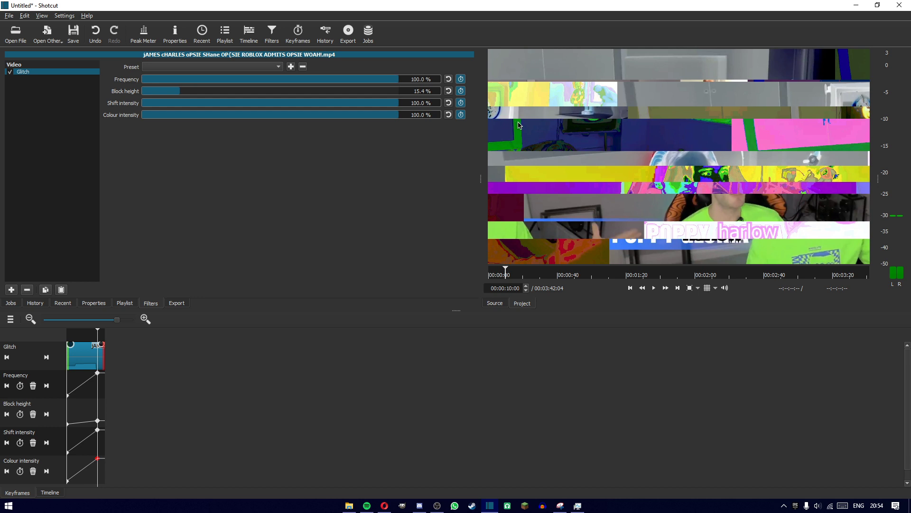
- Select the short Backpack Kid piece just after the cut, put the playhead at 00:00:10:03 and add the Glitch filter
left_click(50, 493)
left_click(432, 356)
left_click(425, 337)
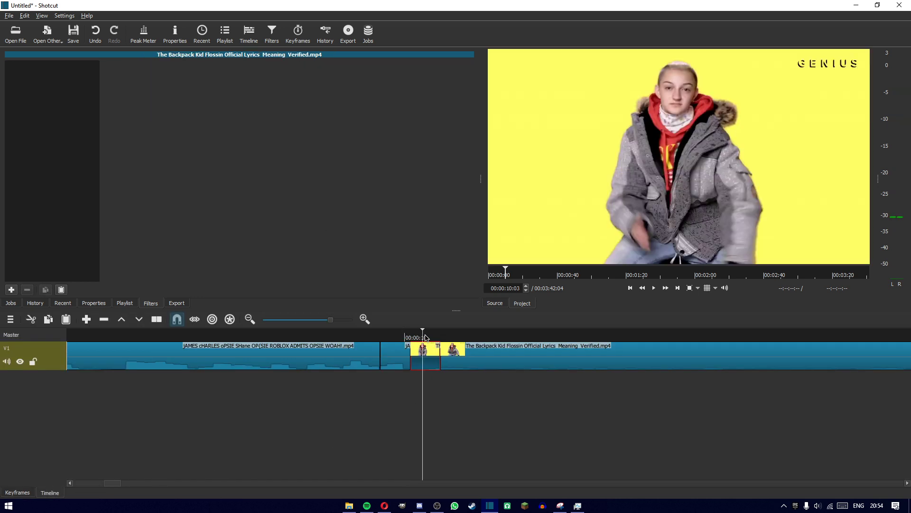
left_click(11, 289)
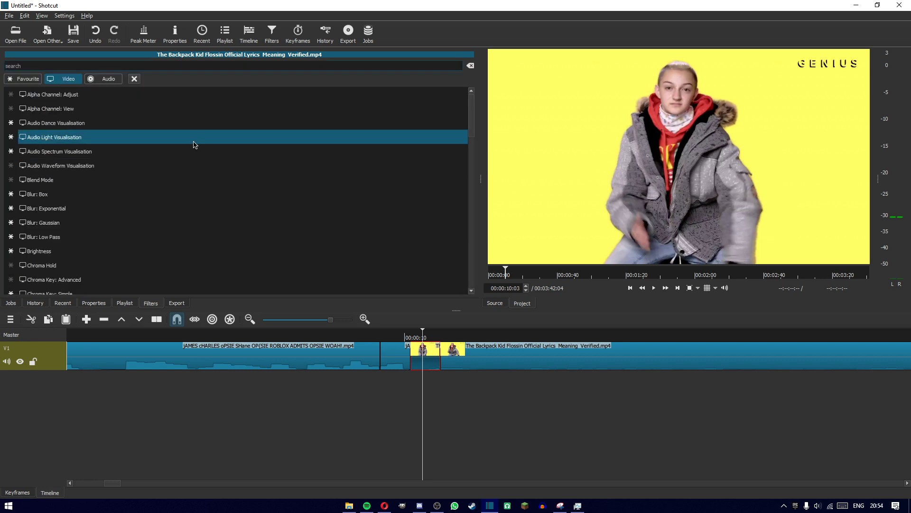
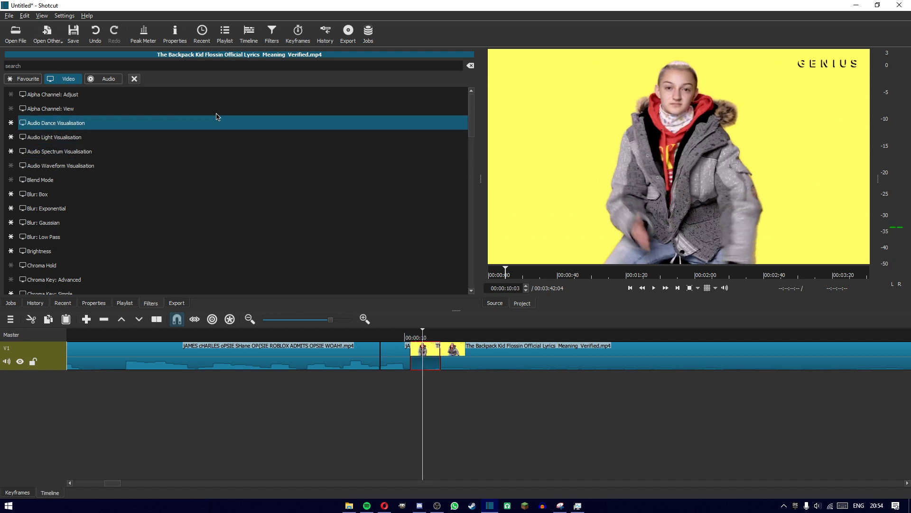
left_click(134, 79)
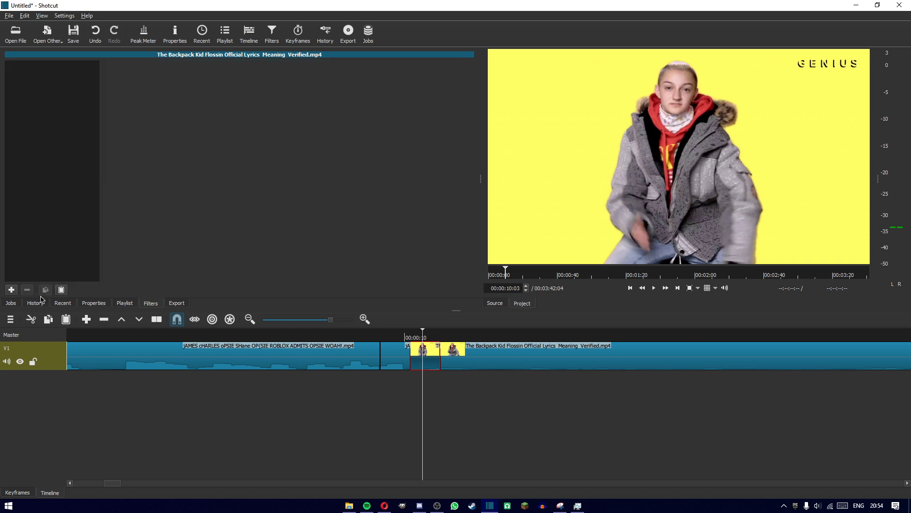
left_click(12, 291)
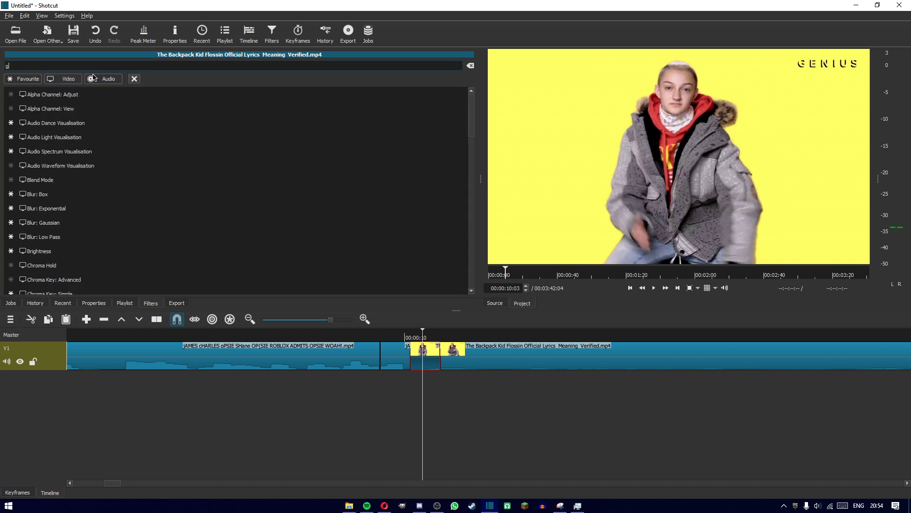
type("glitch")
left_click(158, 95)
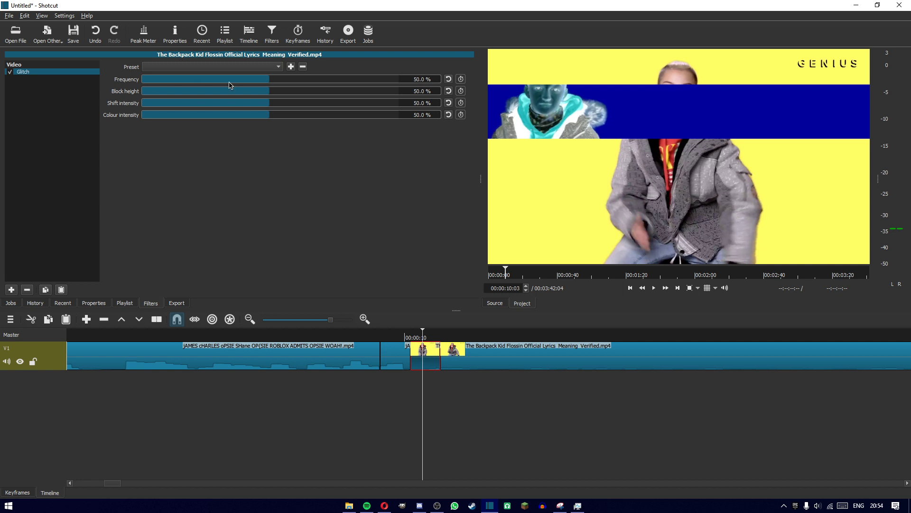
- Set all four Glitch parameters of this piece to 0% and move to its start in the keyframes view
left_click_drag(270, 80, 138, 104)
left_click_drag(164, 114, 137, 115)
left_click(21, 494)
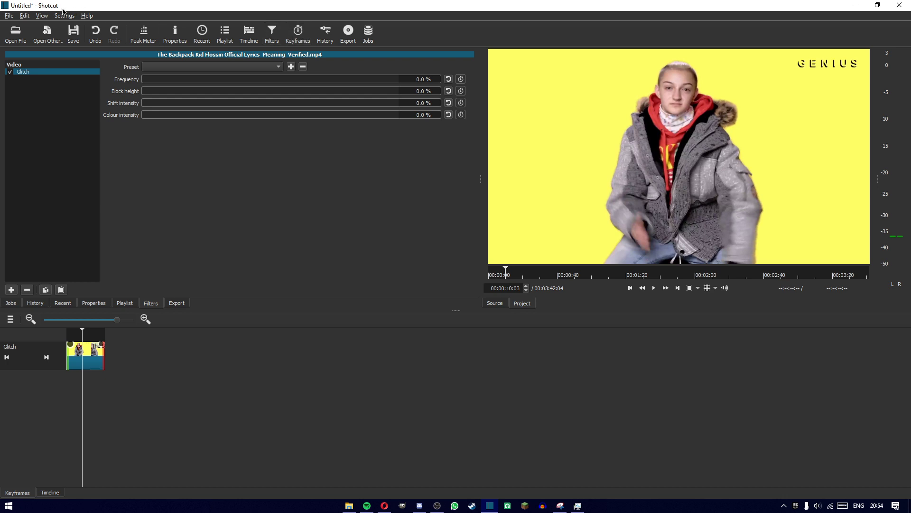
key("alt+v")
left_click(443, 42)
key("Right")
key("Right")
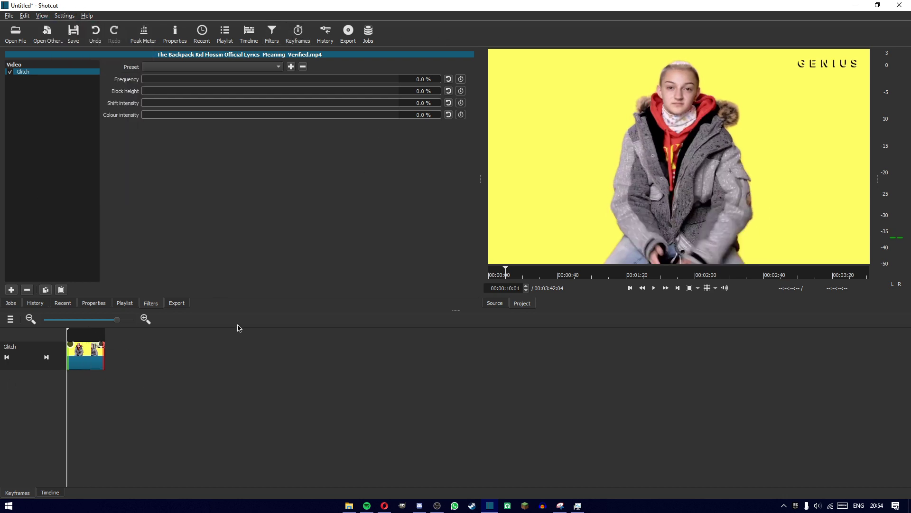
left_click(72, 335)
- Check the Glitch values of the short piece before the cut at 00:00:10:00
left_click(49, 492)
left_click(395, 355)
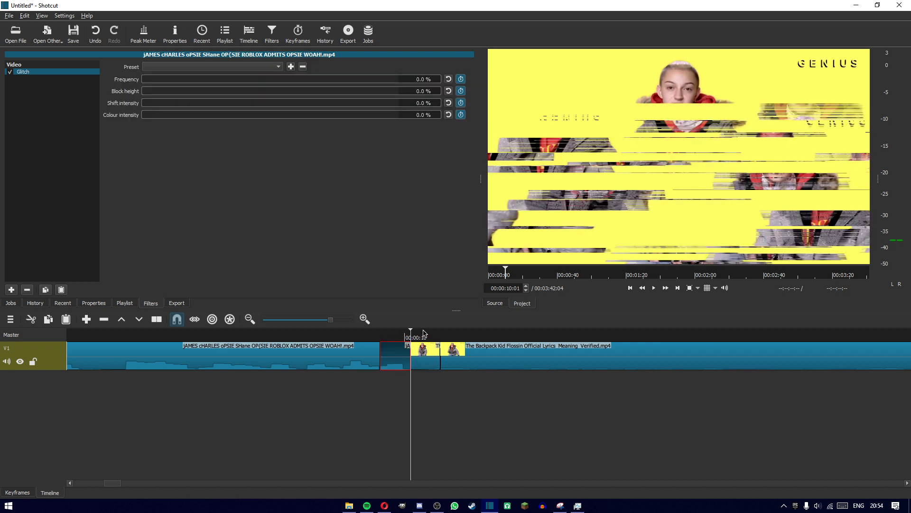
key("Left")
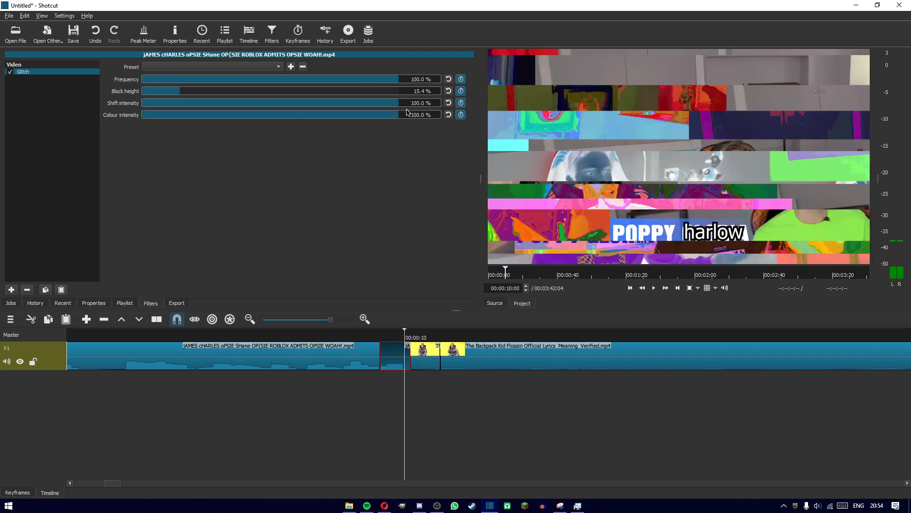
- On the piece after the cut, set Glitch frequency, shift intensity and colour intensity to 100% and block height to 15.4%
left_click(425, 361)
left_click(423, 338)
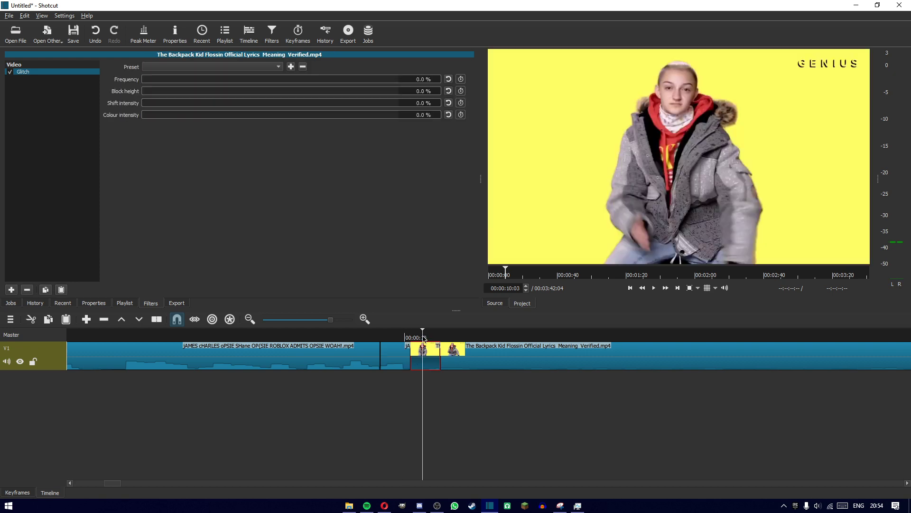
left_click(17, 493)
left_click(395, 80)
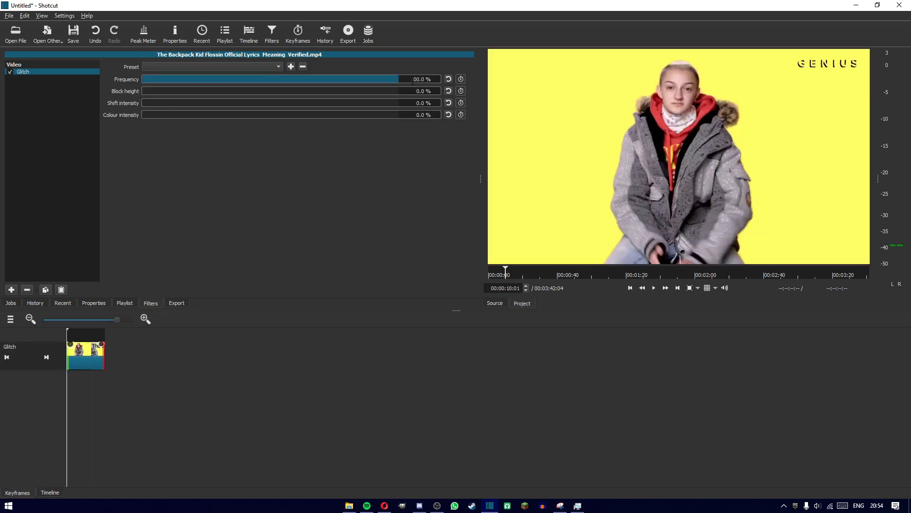
left_click(391, 103)
left_click_drag(384, 114, 443, 121)
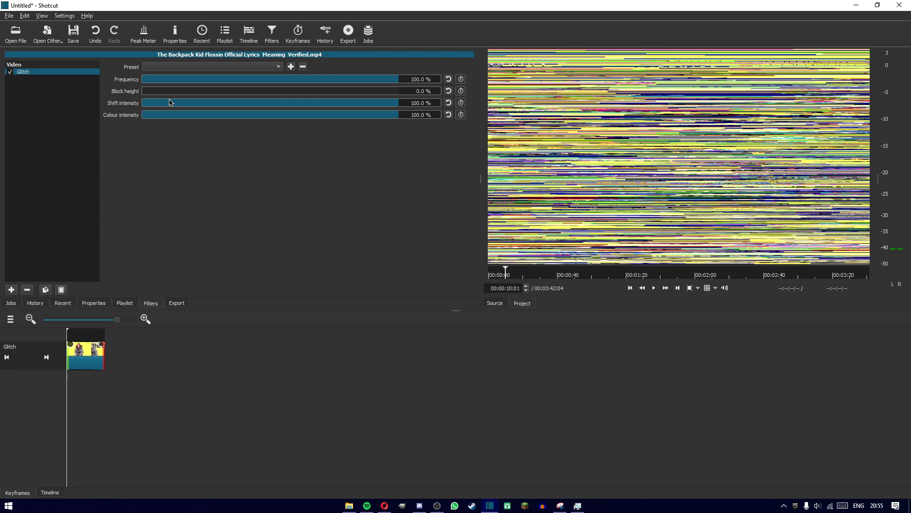
left_click_drag(155, 94, 181, 98)
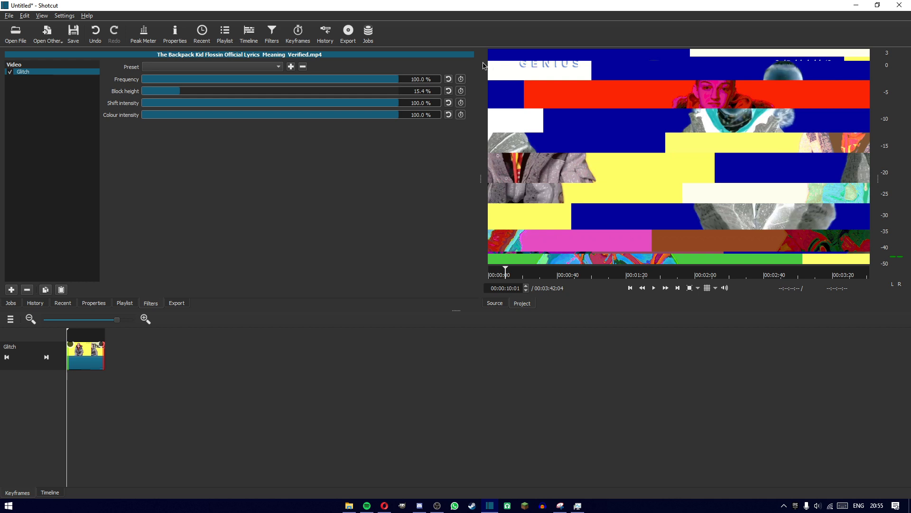
- Enable keyframes for all four Glitch parameters at the start of the piece after the cut, 00:00:10:01
left_click(463, 79)
left_click(460, 91)
left_click(461, 102)
left_click(461, 114)
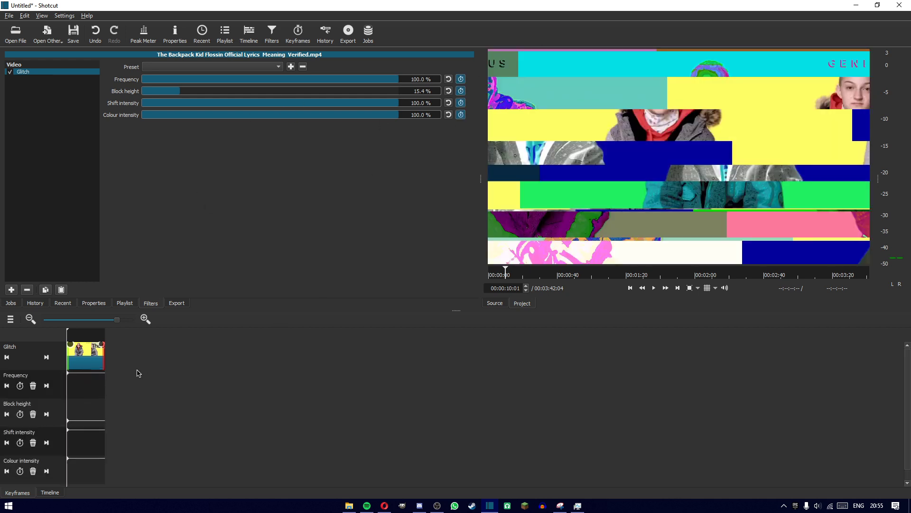
- At 00:00:10:05, keyframe the Glitch frequency, block height, shift intensity and colour intensity at 0%
left_click(89, 334)
mouse_move(89, 333)
left_mouse_down()
mouse_move(82, 335)
mouse_move(98, 335)
left_mouse_up()
left_click_drag(163, 79, 137, 81)
left_click_drag(161, 91, 136, 92)
left_click_drag(167, 102, 79, 138)
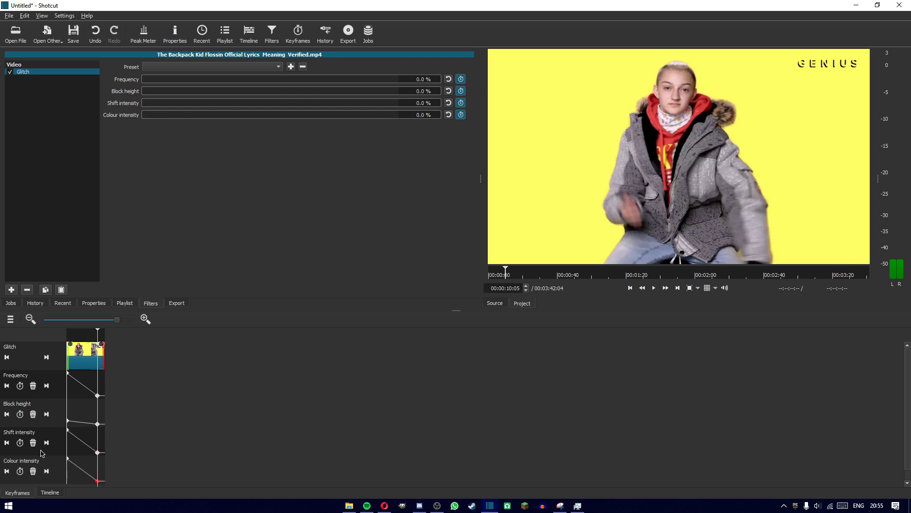
- Play the timeline across the cut twice to review the glitch transition
left_click(49, 492)
left_click(345, 335)
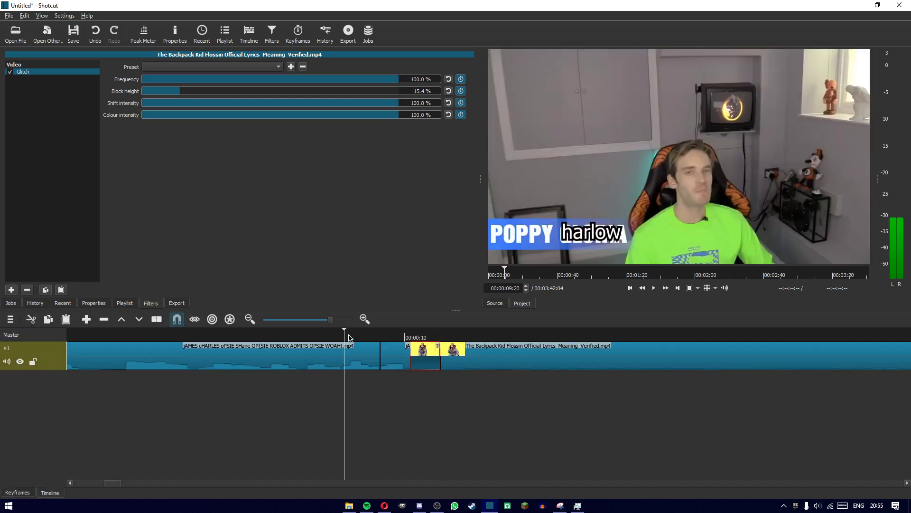
key("space")
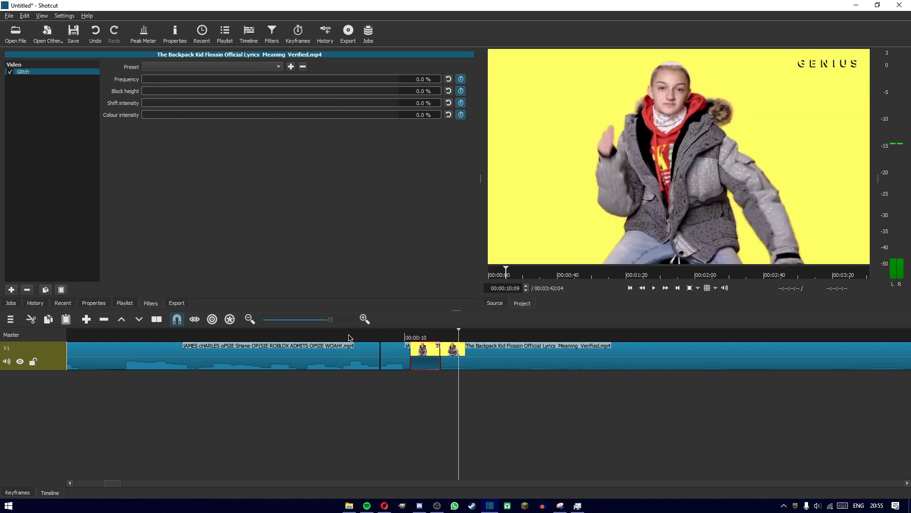
left_click(223, 335)
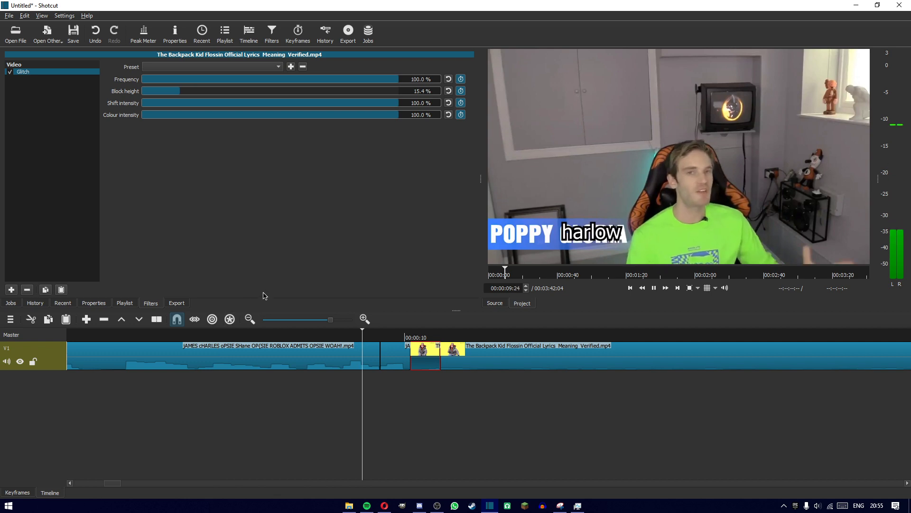
key("space")
- Select the short piece before the cut, put the playhead at 00:00:09:29 and add the Noise: Keyframes filter
left_click(397, 346)
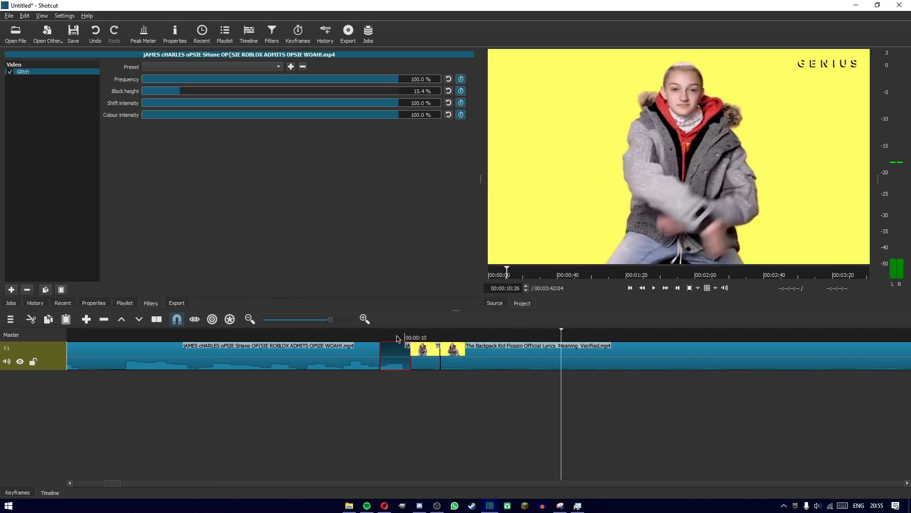
left_click(398, 337)
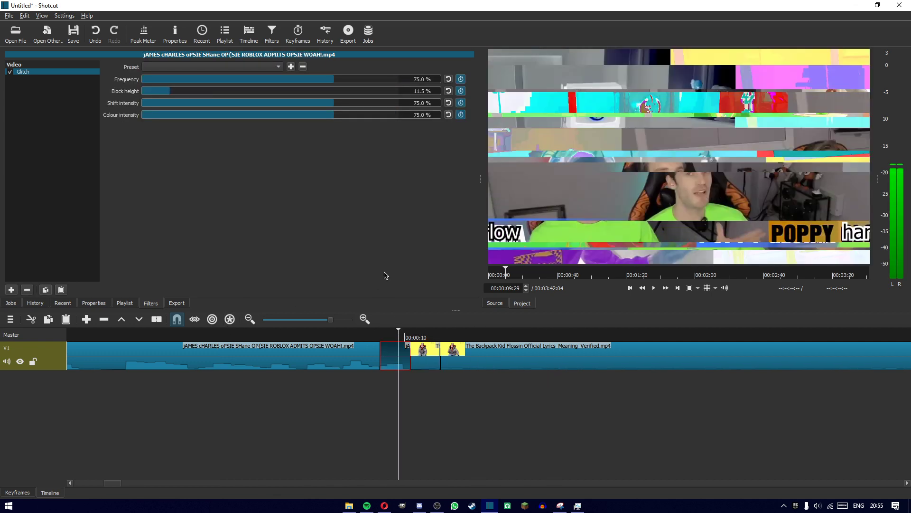
left_click(12, 290)
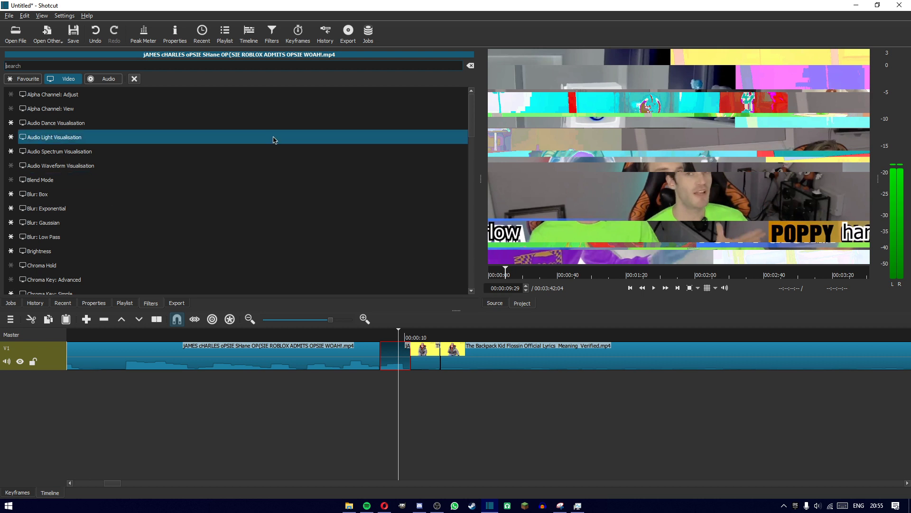
type("noise keyf")
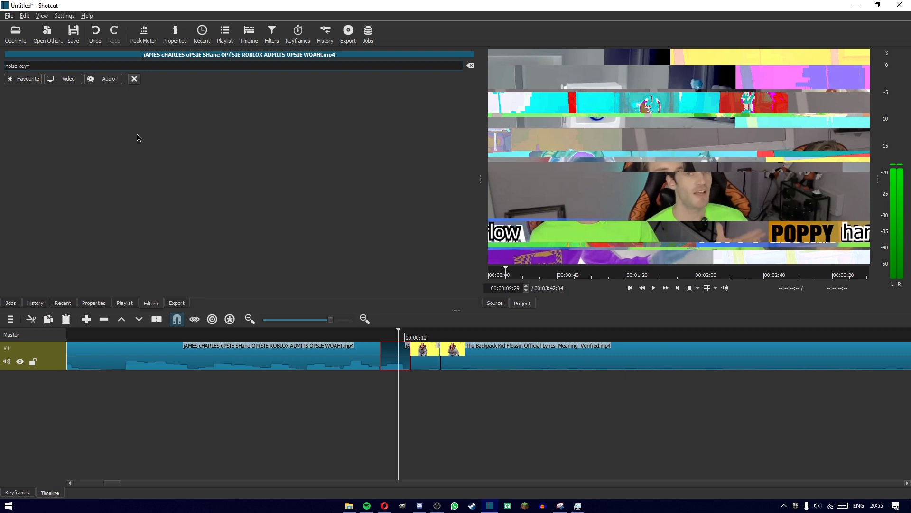
key("BackSpace")
key("BackSpace")
key("BackSpace")
key("BackSpace")
key("BackSpace")
key("BackSpace")
key("BackSpace")
key("BackSpace")
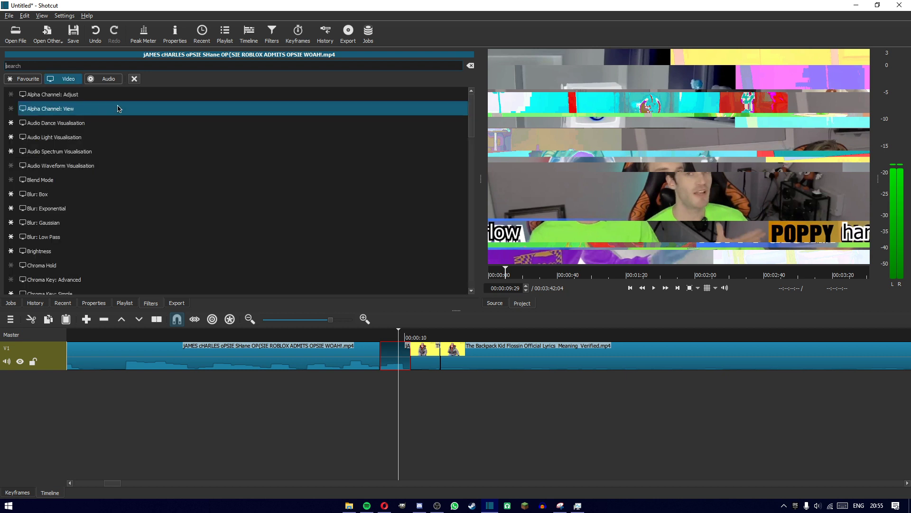
type("nois")
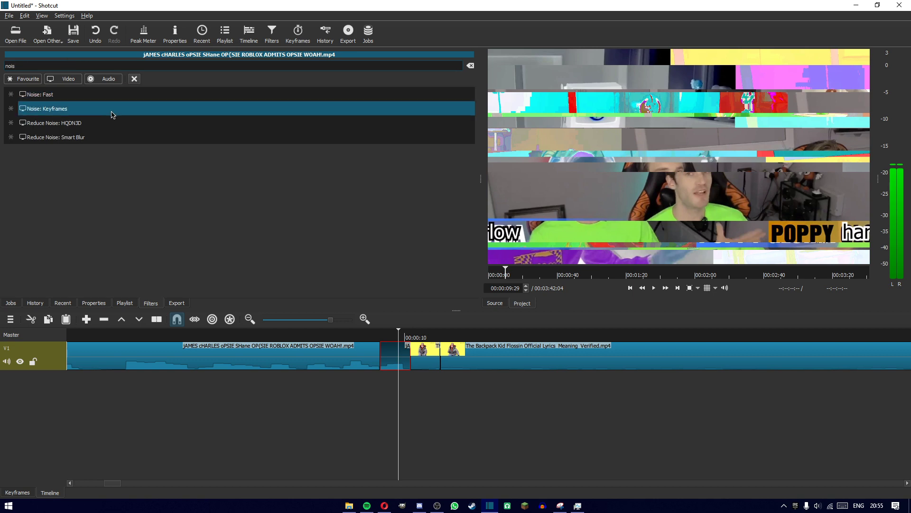
left_click(119, 110)
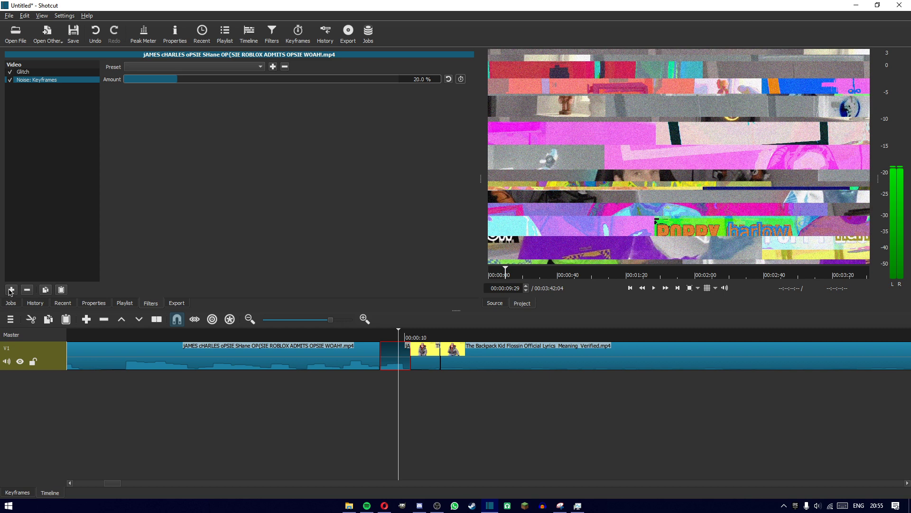
- Keyframe the noise amount on the piece before the cut from 0% at 00:00:09:26 to 100% at 00:00:10:00
left_click_drag(190, 79, 2, 61)
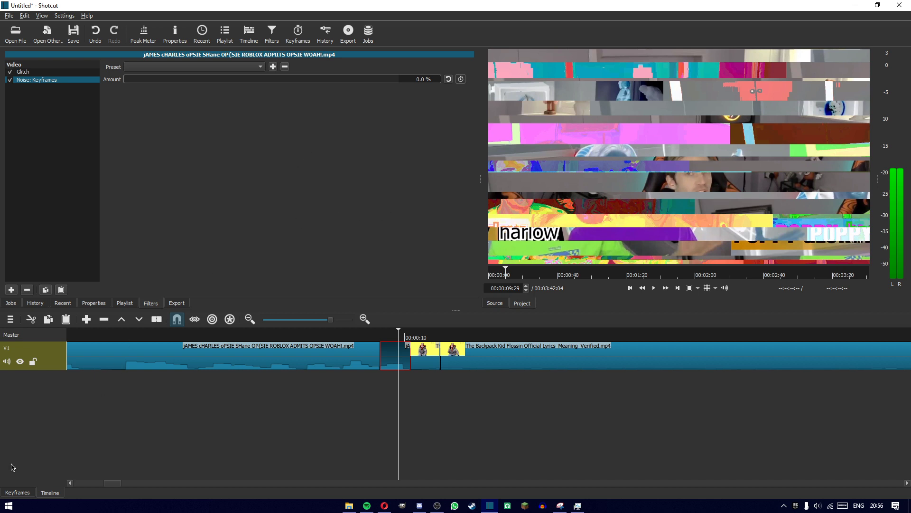
left_click(17, 492)
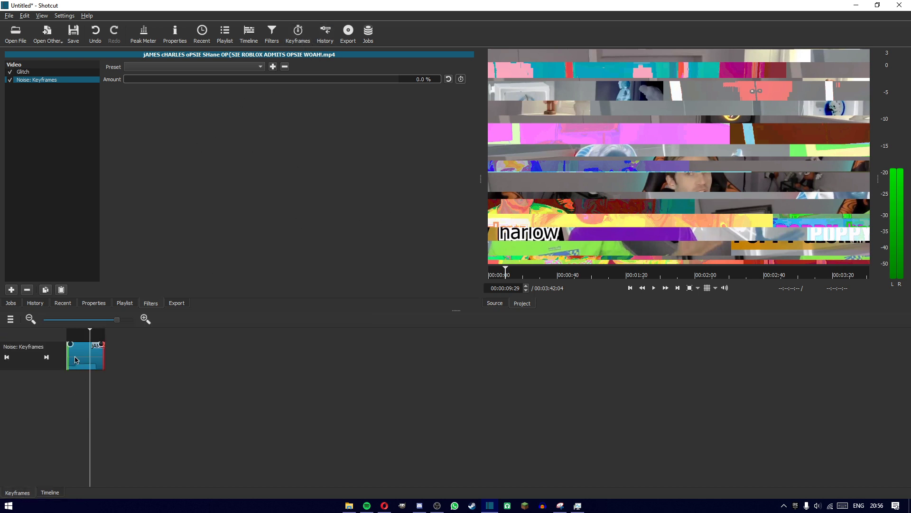
left_click_drag(93, 338, 67, 337)
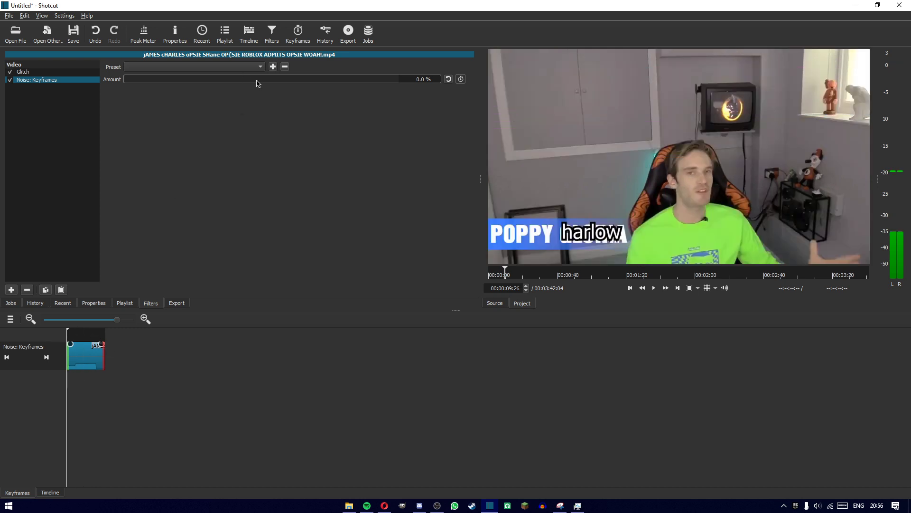
left_click(461, 79)
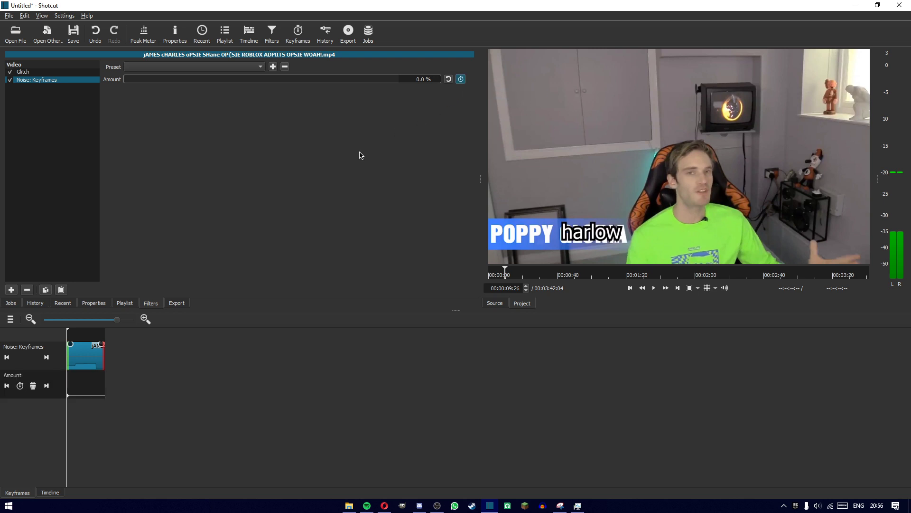
left_click_drag(81, 338, 98, 338)
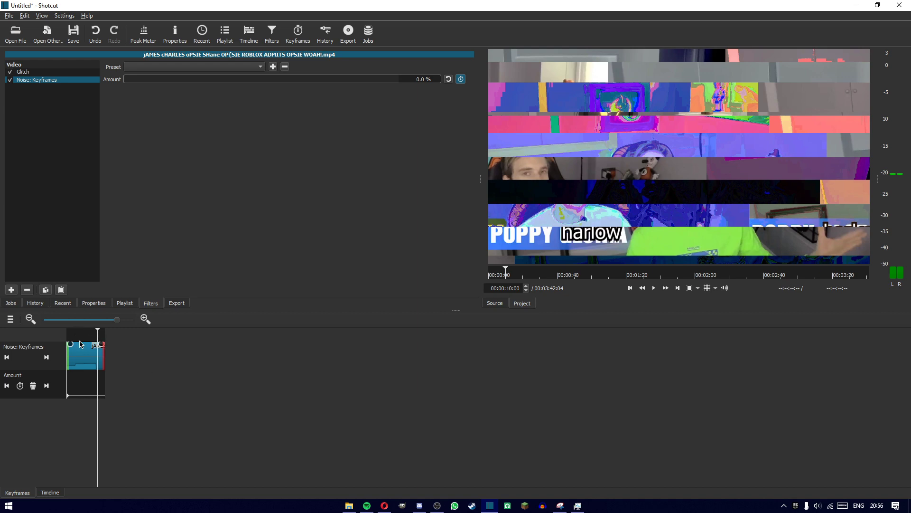
left_click_drag(185, 84, 408, 82)
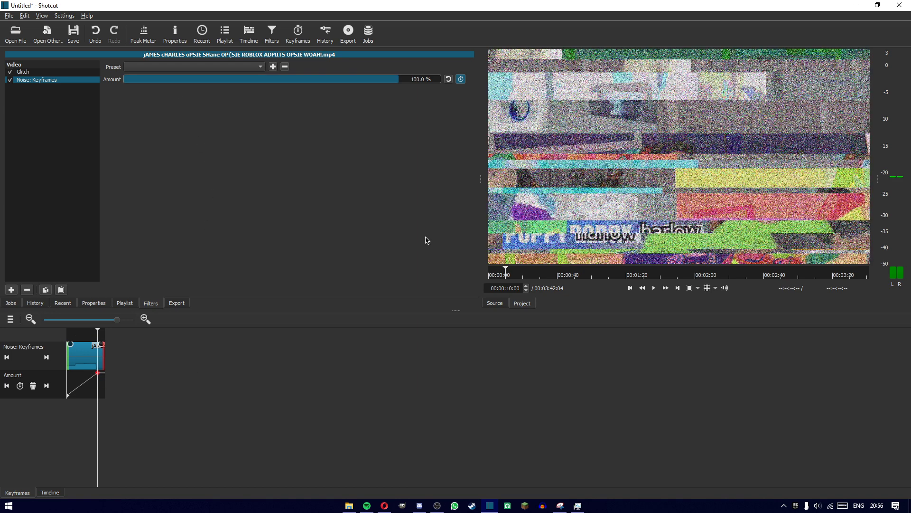
- Add the Noise: Keyframes filter to the short piece right after the cut
left_click(56, 493)
left_click(421, 352)
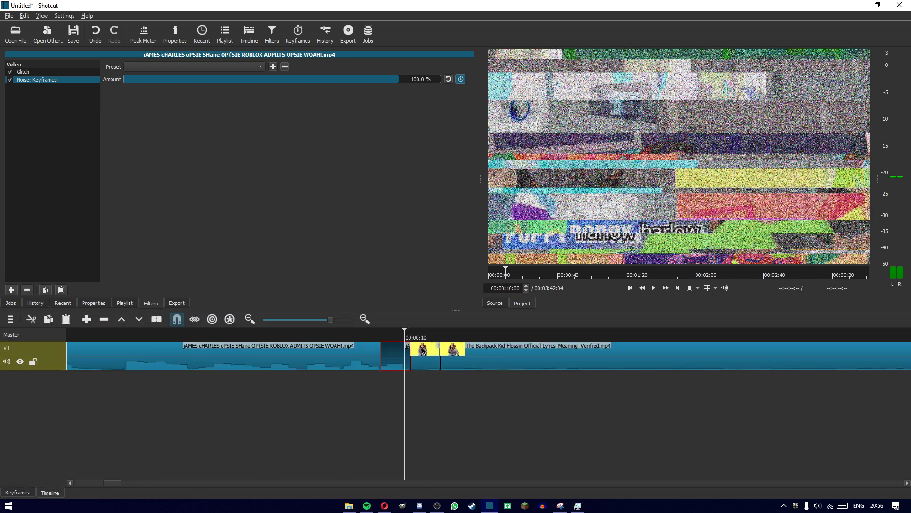
left_click(11, 290)
type("noise")
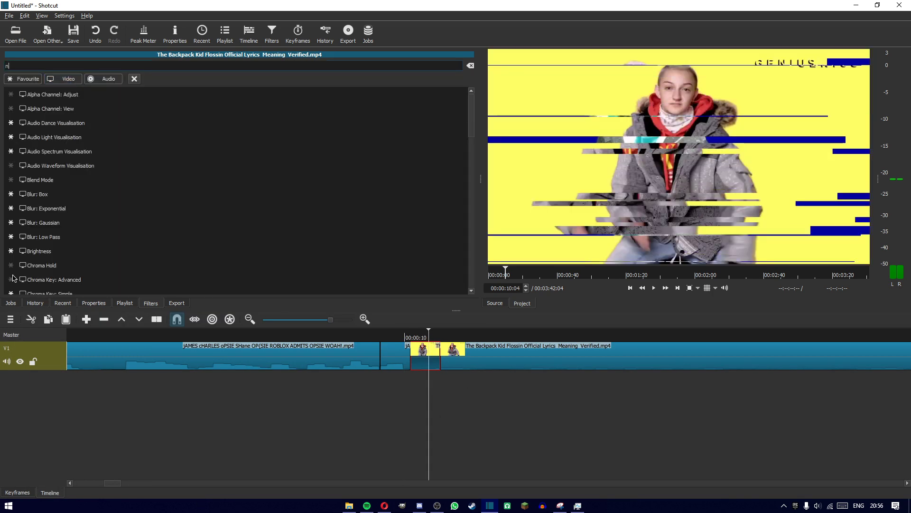
left_click(84, 110)
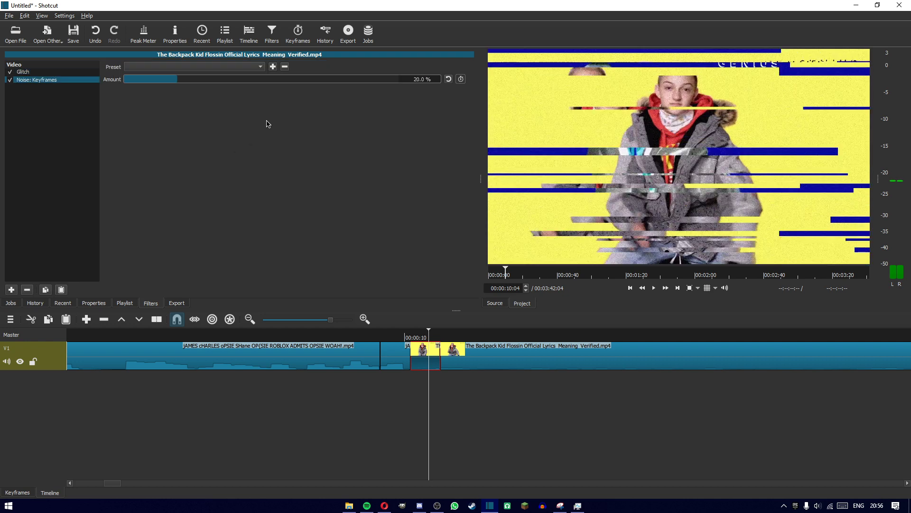
- Keyframe the noise amount on the piece after the cut from 100% at 00:00:10:01 to 0% at 00:00:10:05
left_click(18, 492)
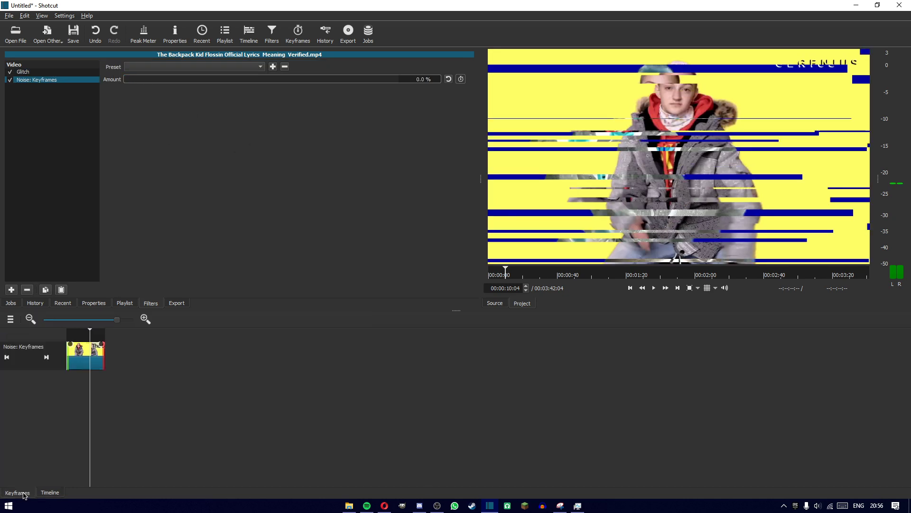
left_click(461, 79)
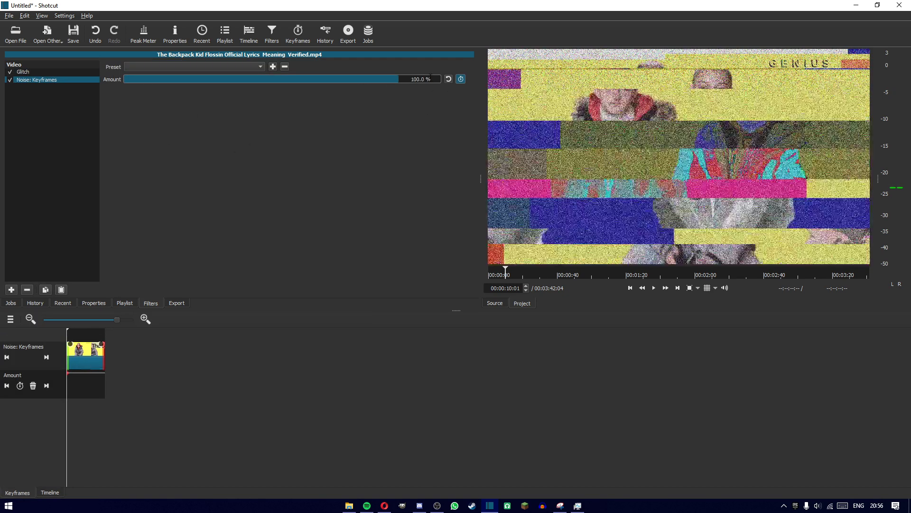
left_click_drag(79, 337, 127, 334)
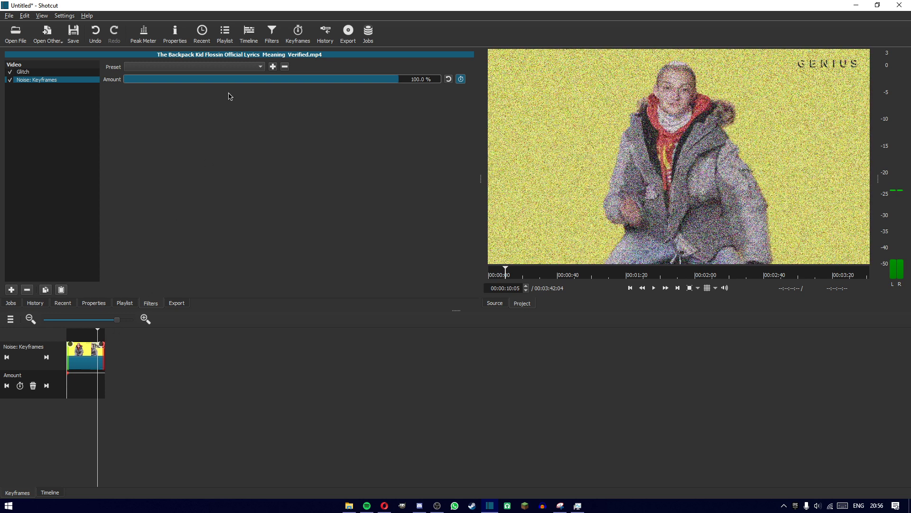
left_click_drag(197, 79, 28, 79)
- Split the first clip at 00:00:09:18 and the second clip at 00:00:10:18 to isolate the transition
left_click(50, 492)
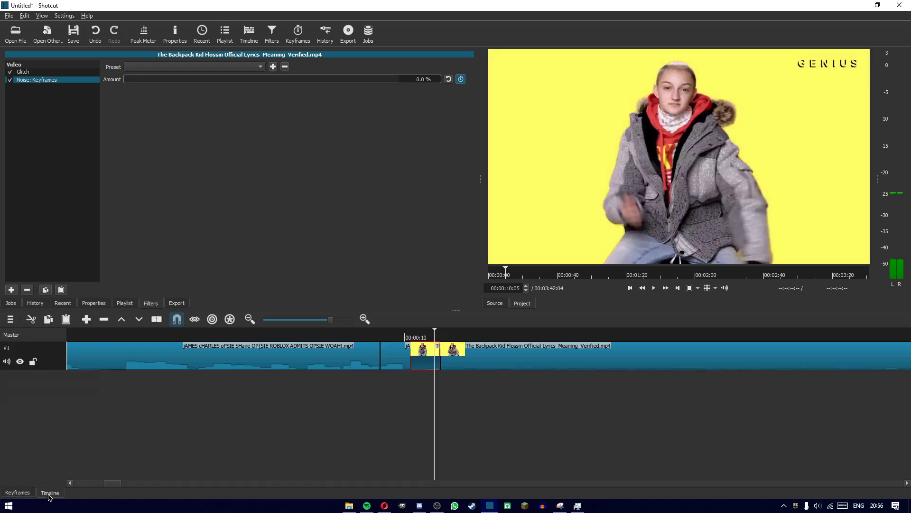
left_click(332, 335)
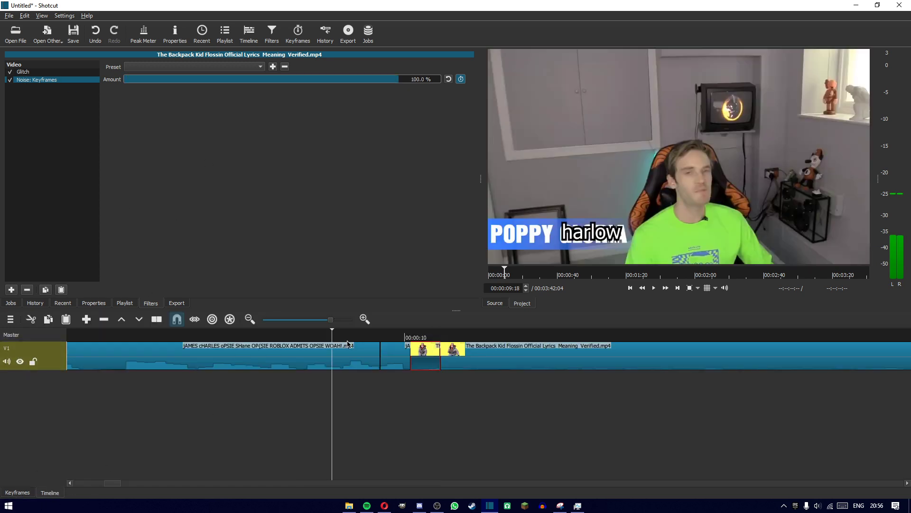
left_click(333, 362)
key("s")
left_click(513, 334)
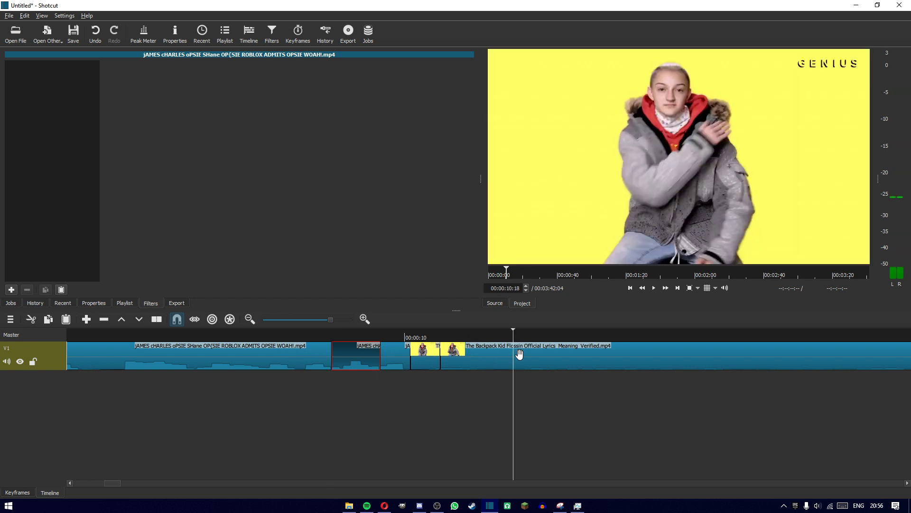
key("s")
- Remove the long clip remainders after and before the isolated transition section, closing the gap at the start
right_click(548, 360)
left_click(600, 392)
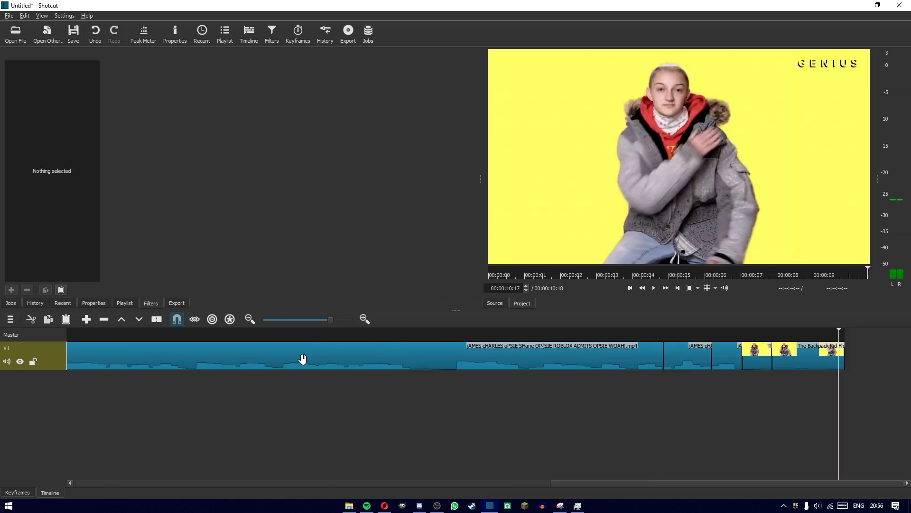
left_click(316, 367)
right_click(313, 362)
left_click(341, 390)
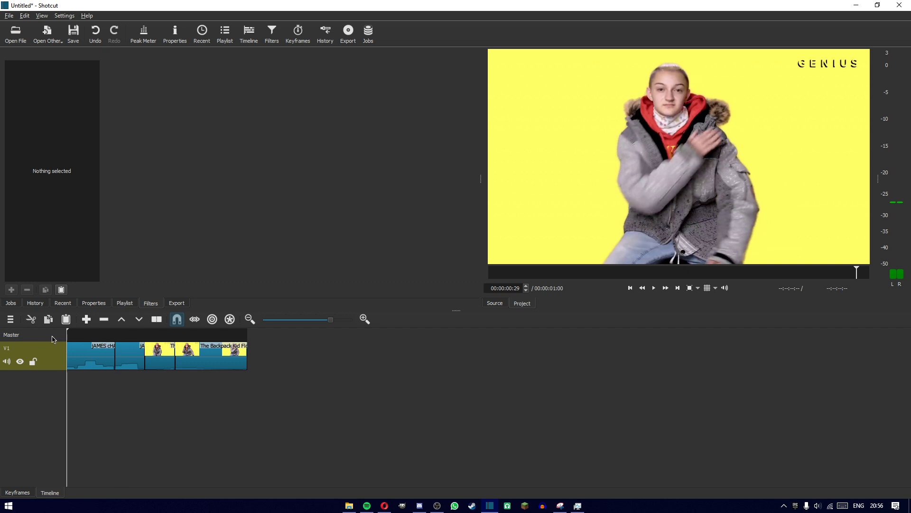
- Export the timeline as transition test.mp4 in the YT folder, replacing the existing file
left_click(176, 304)
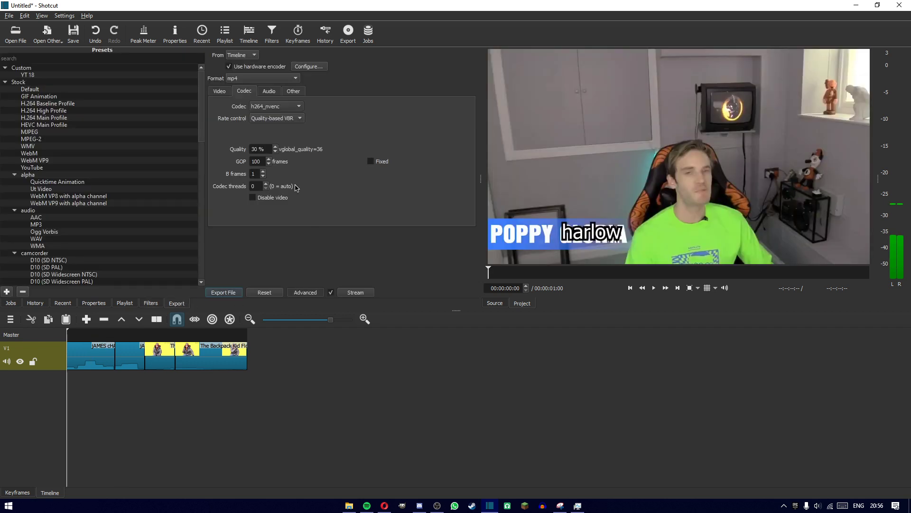
left_click(232, 293)
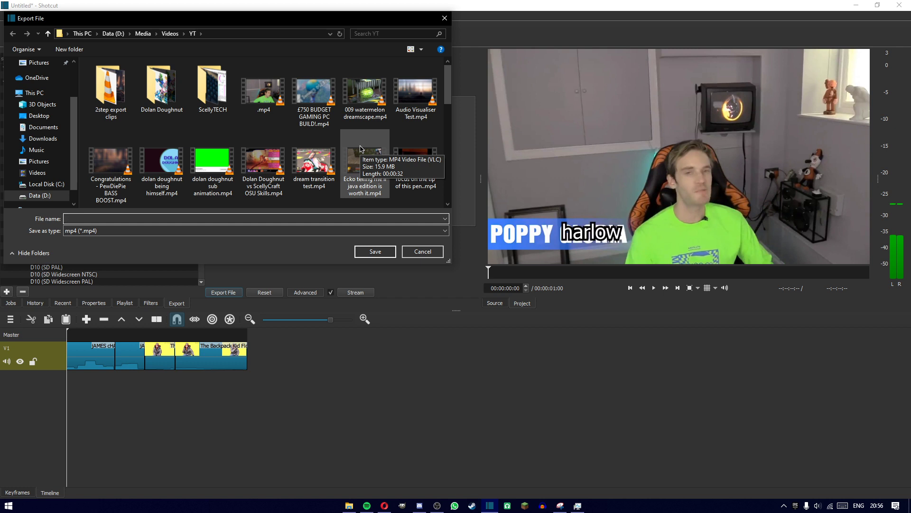
type("transition test")
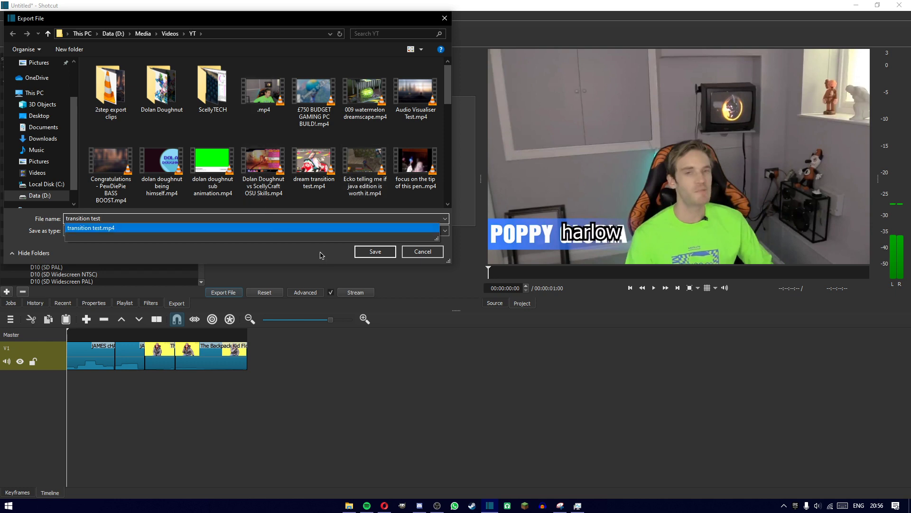
left_click(285, 228)
left_click(227, 230)
left_click(237, 237)
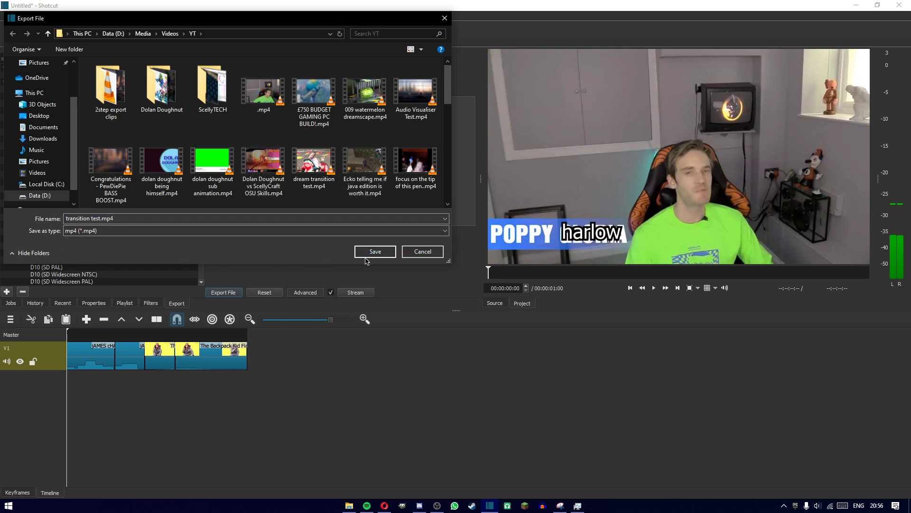
left_click(366, 257)
left_click(486, 254)
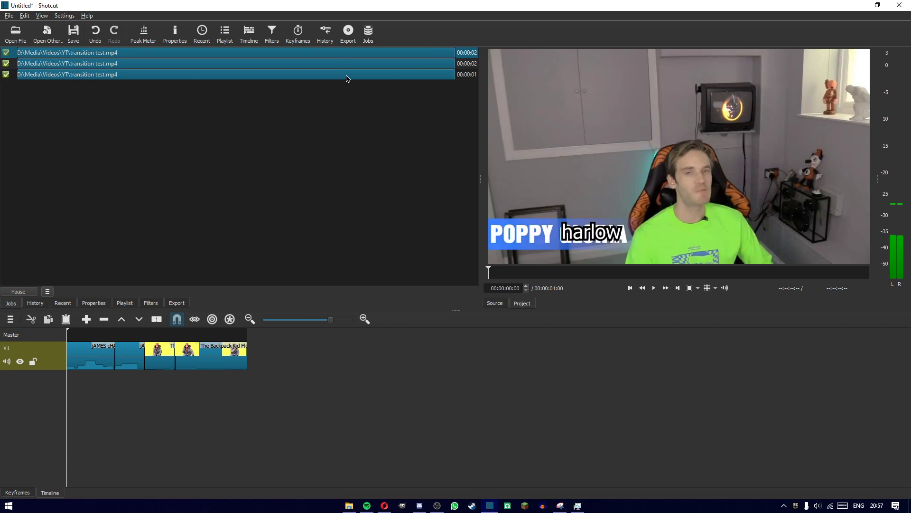
- Open the newest transition test.mp4 export in VLC, watch the glitch transition and close the player
right_click(346, 78)
left_click(384, 96)
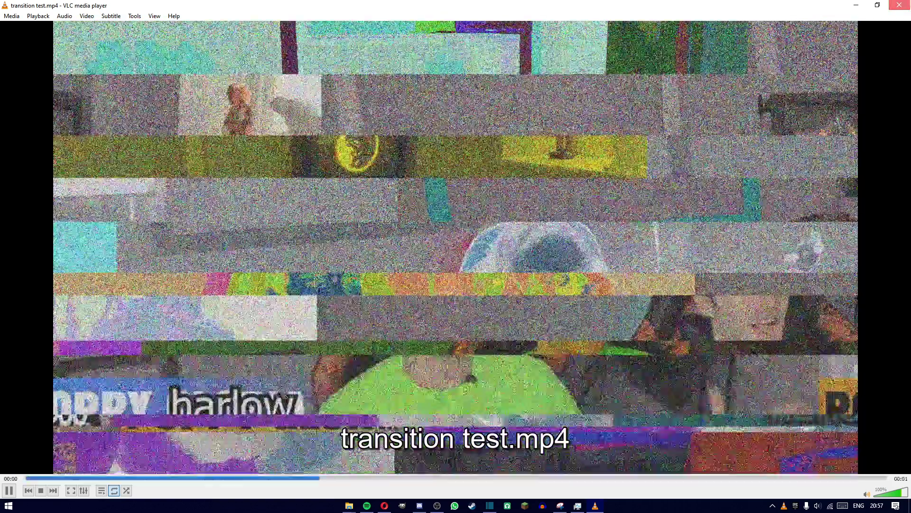
left_click(899, 5)
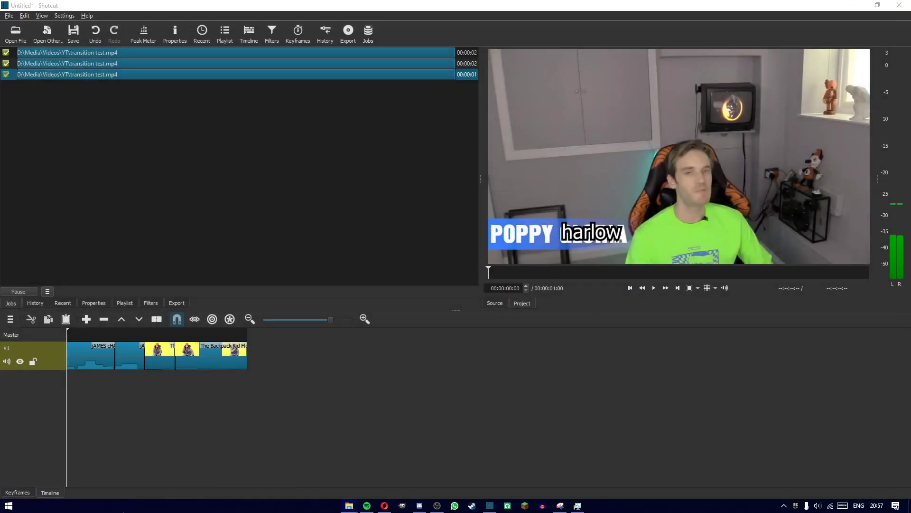
left_click(17, 493)
left_click(57, 493)
scroll(270, 388, "up", 2)
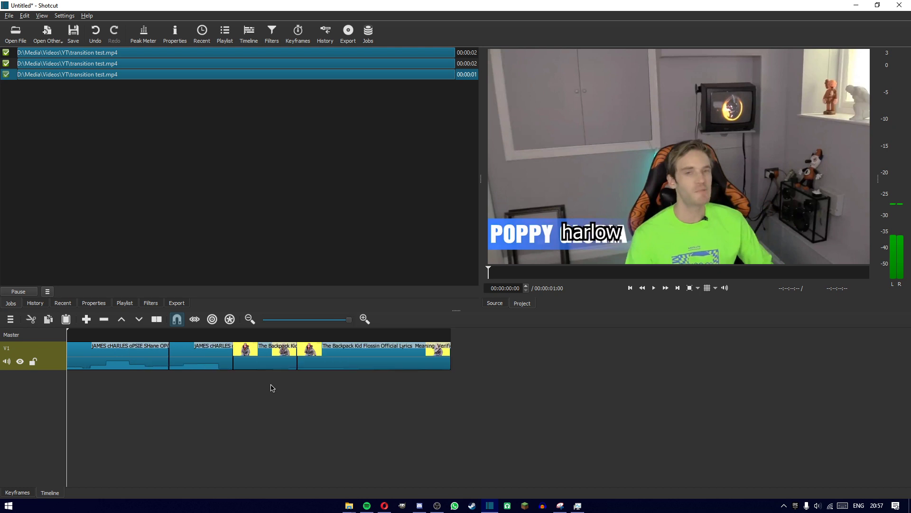